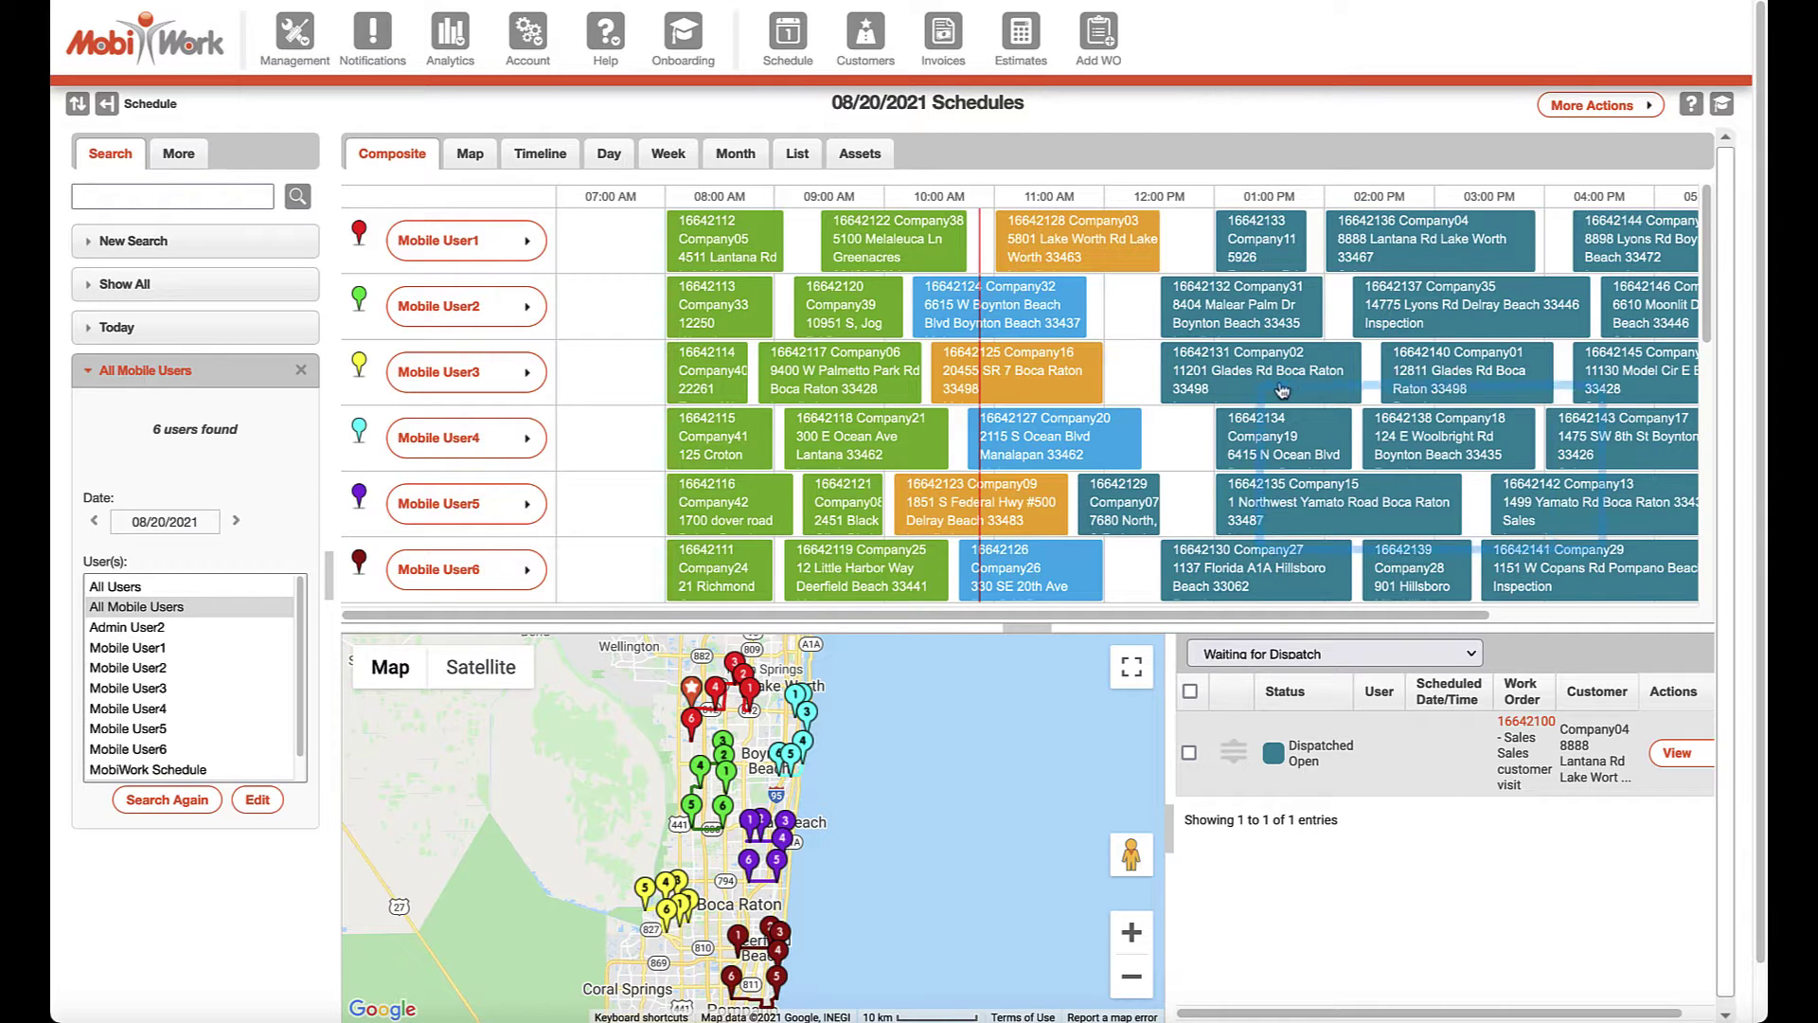
# - Check work order 16642131's details, then show the schedule as a full map
pyautogui.moveTo(1281, 390)
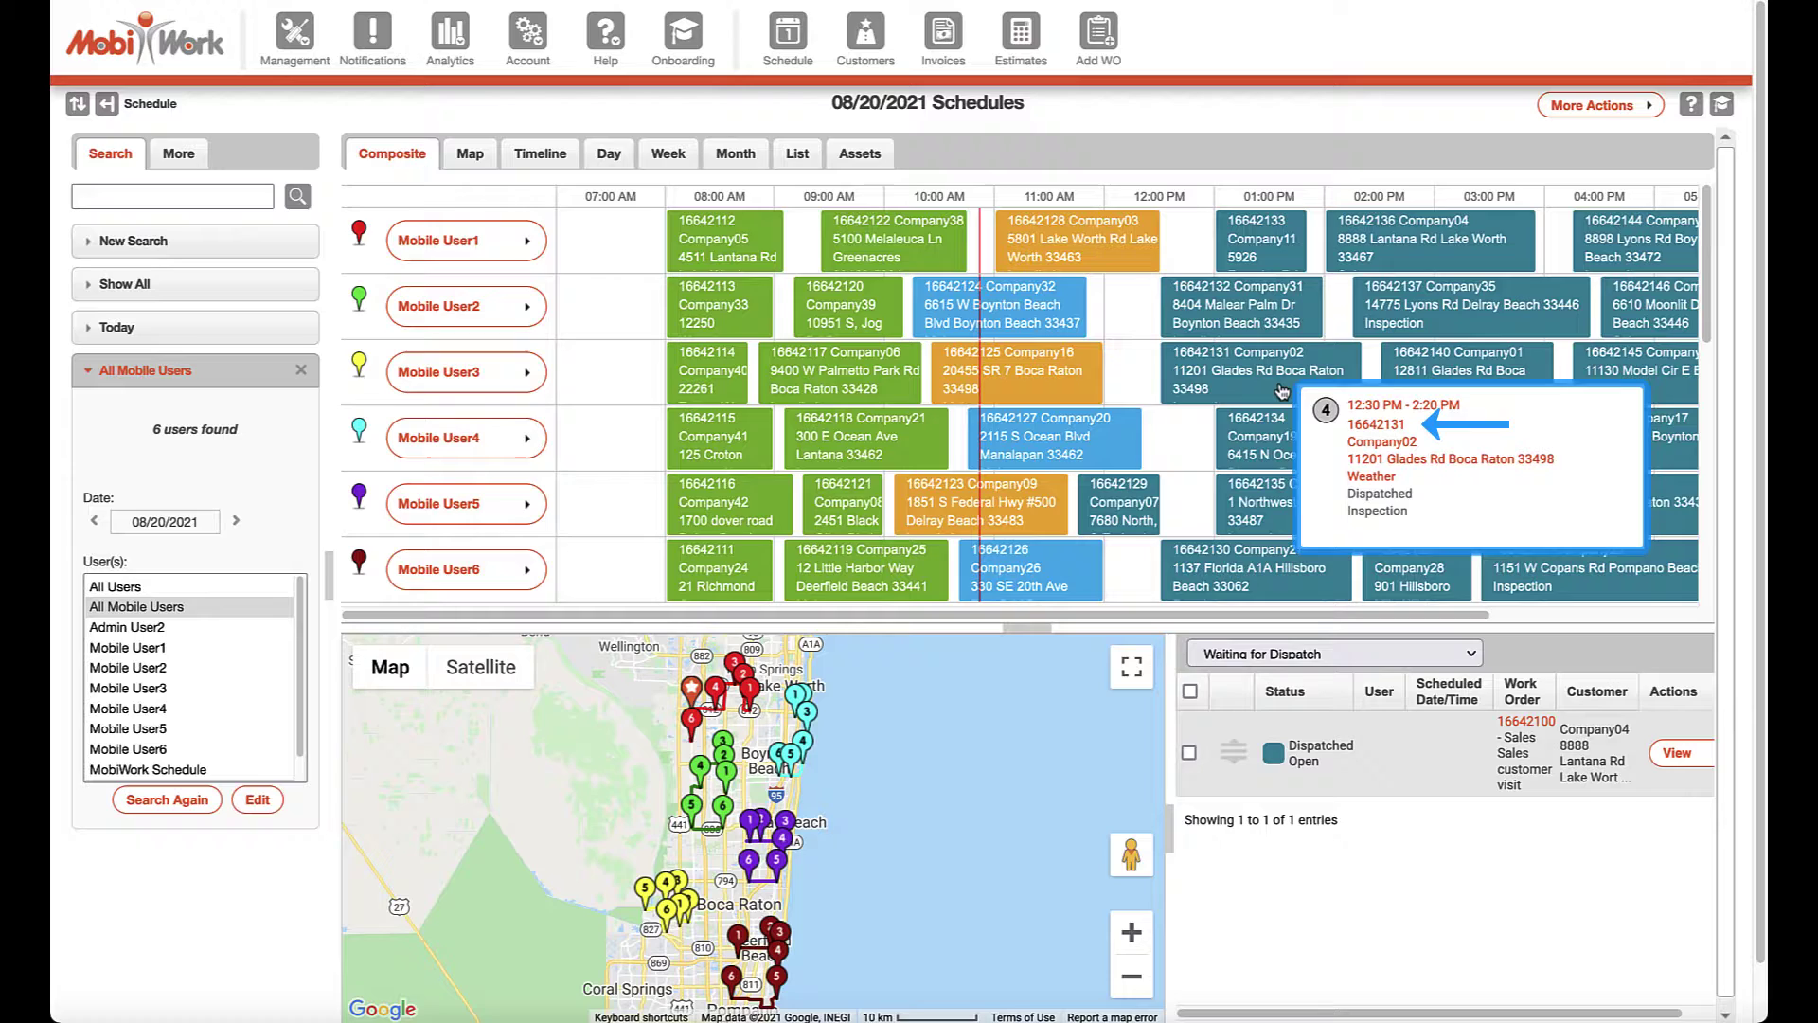
pyautogui.click(1449, 438)
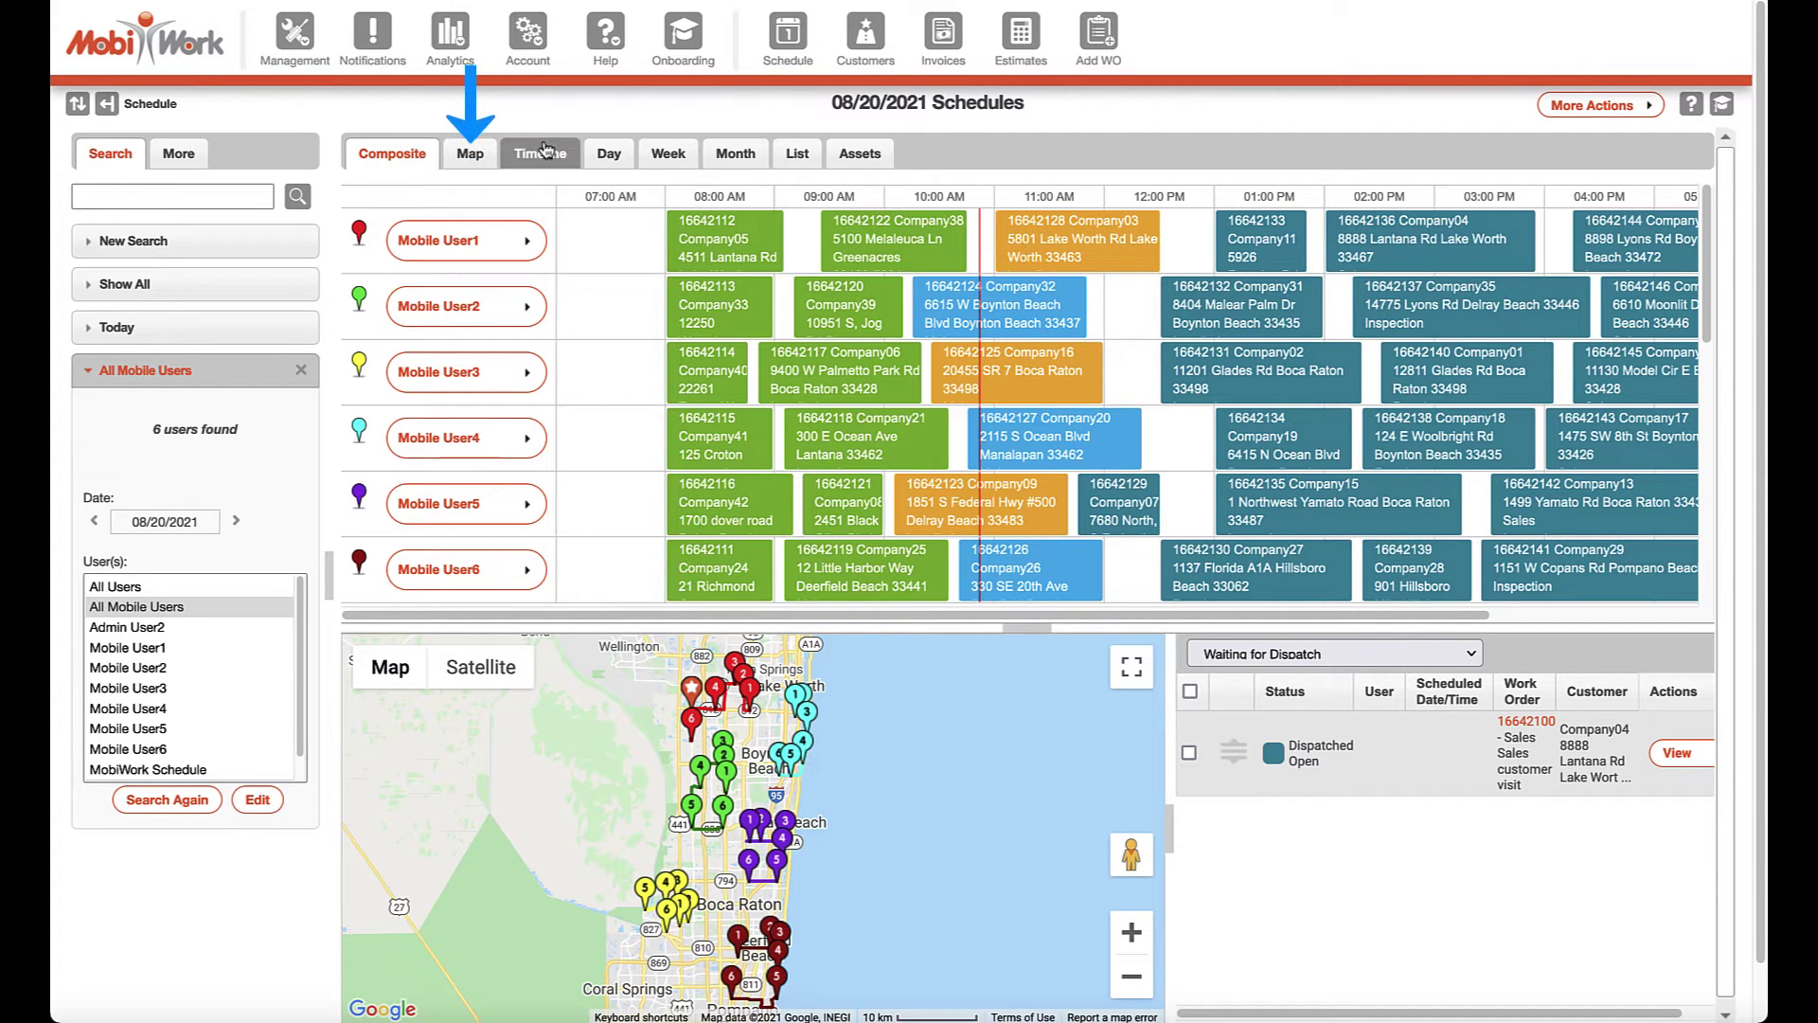
pyautogui.click(481, 159)
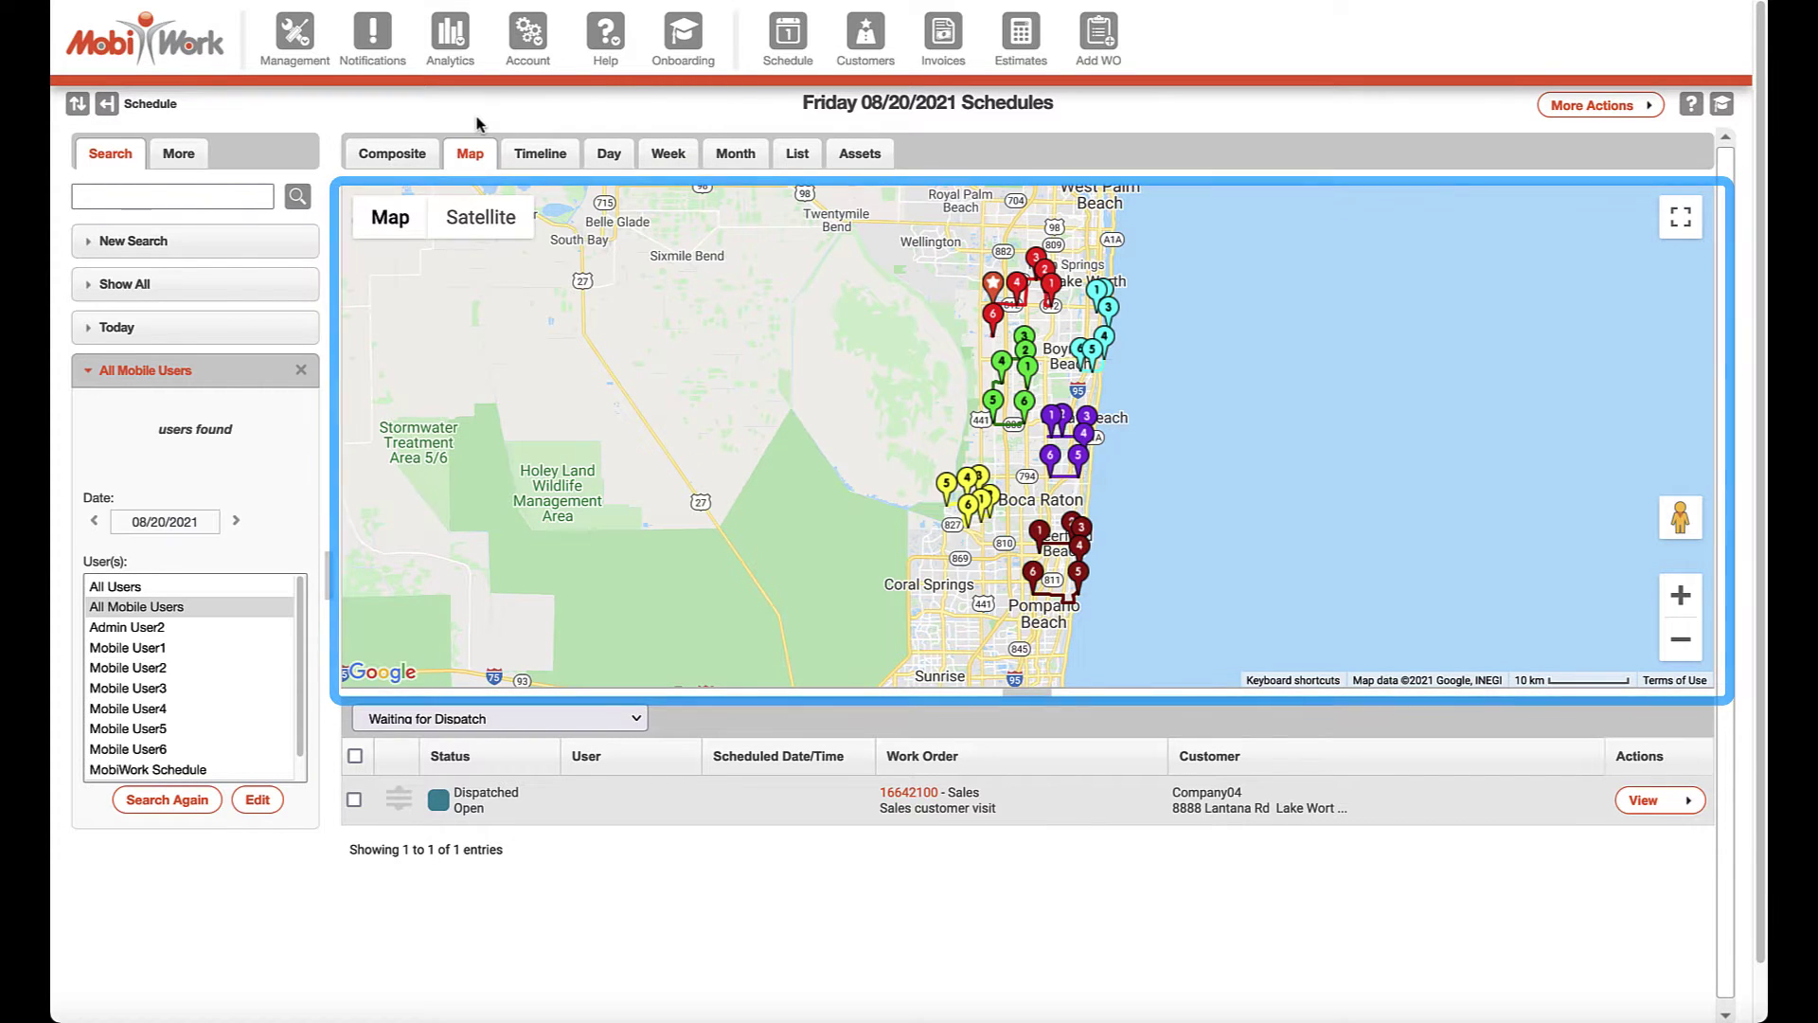
# - Zoom the map in twice, pan to the red route, and show work order 16642100's details
pyautogui.click(1681, 595)
pyautogui.click(1680, 595)
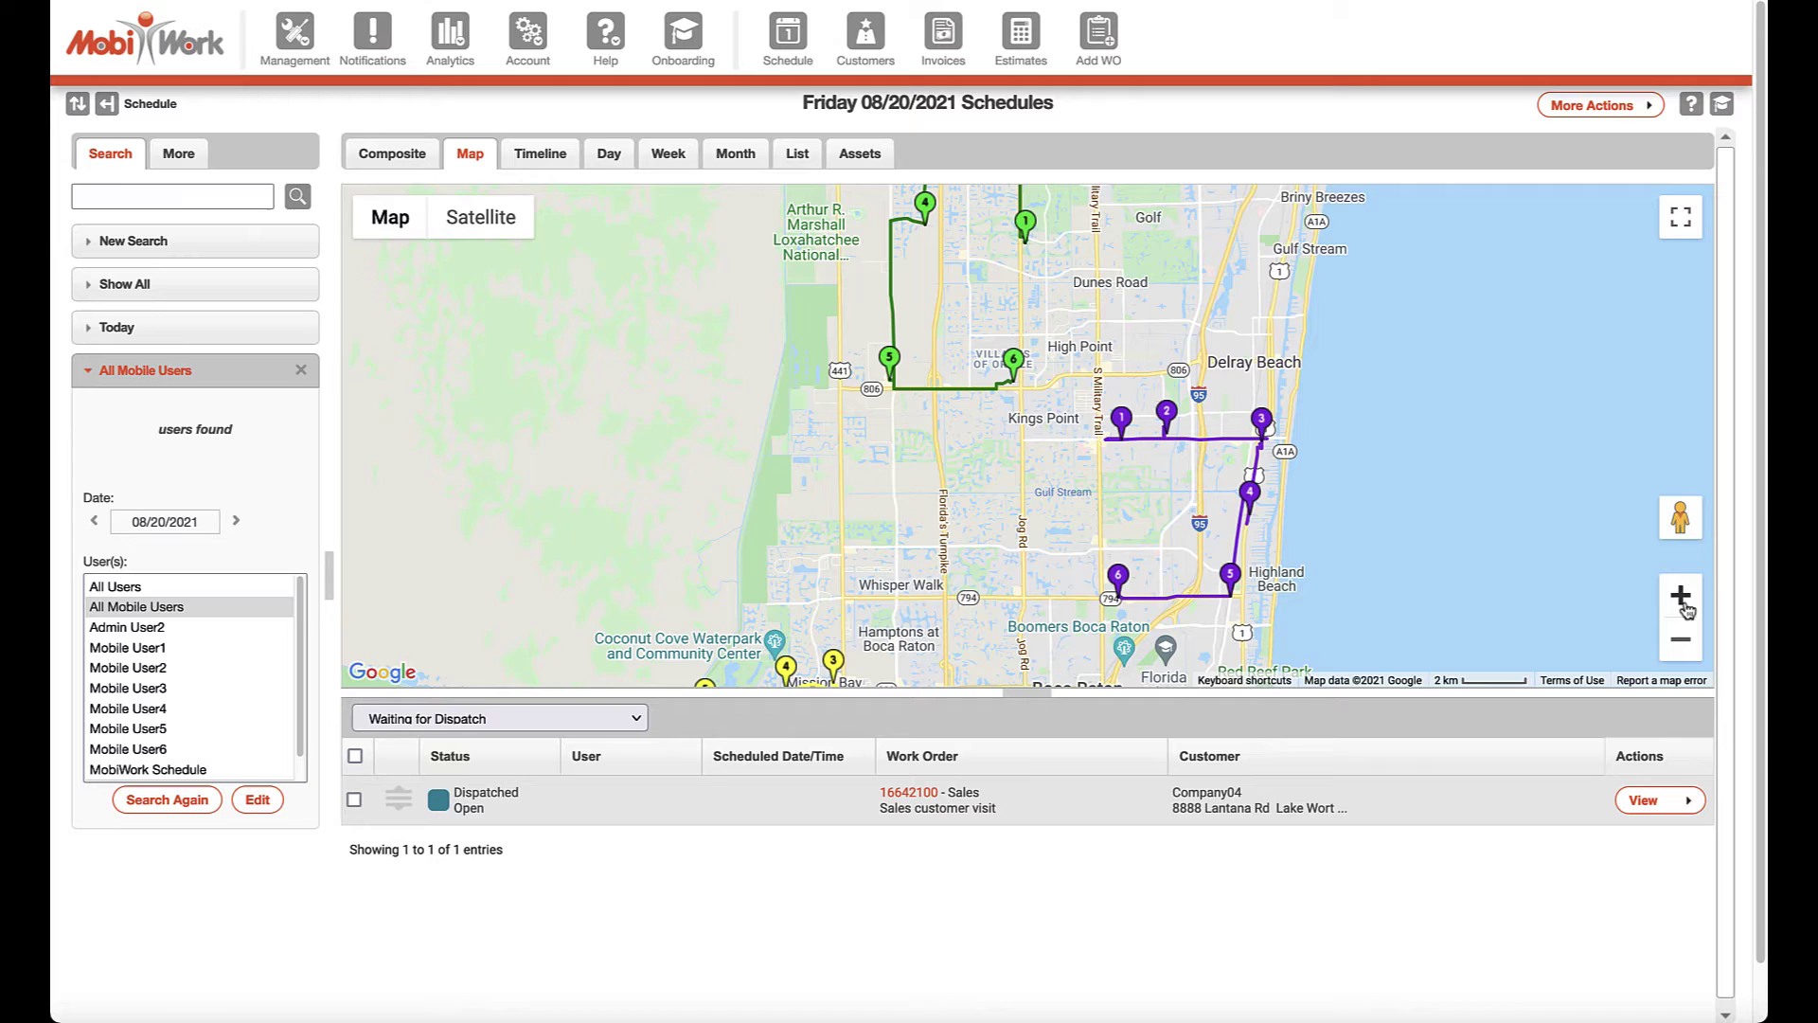
pyautogui.moveTo(1600, 545); pyautogui.dragTo(1453, 365)
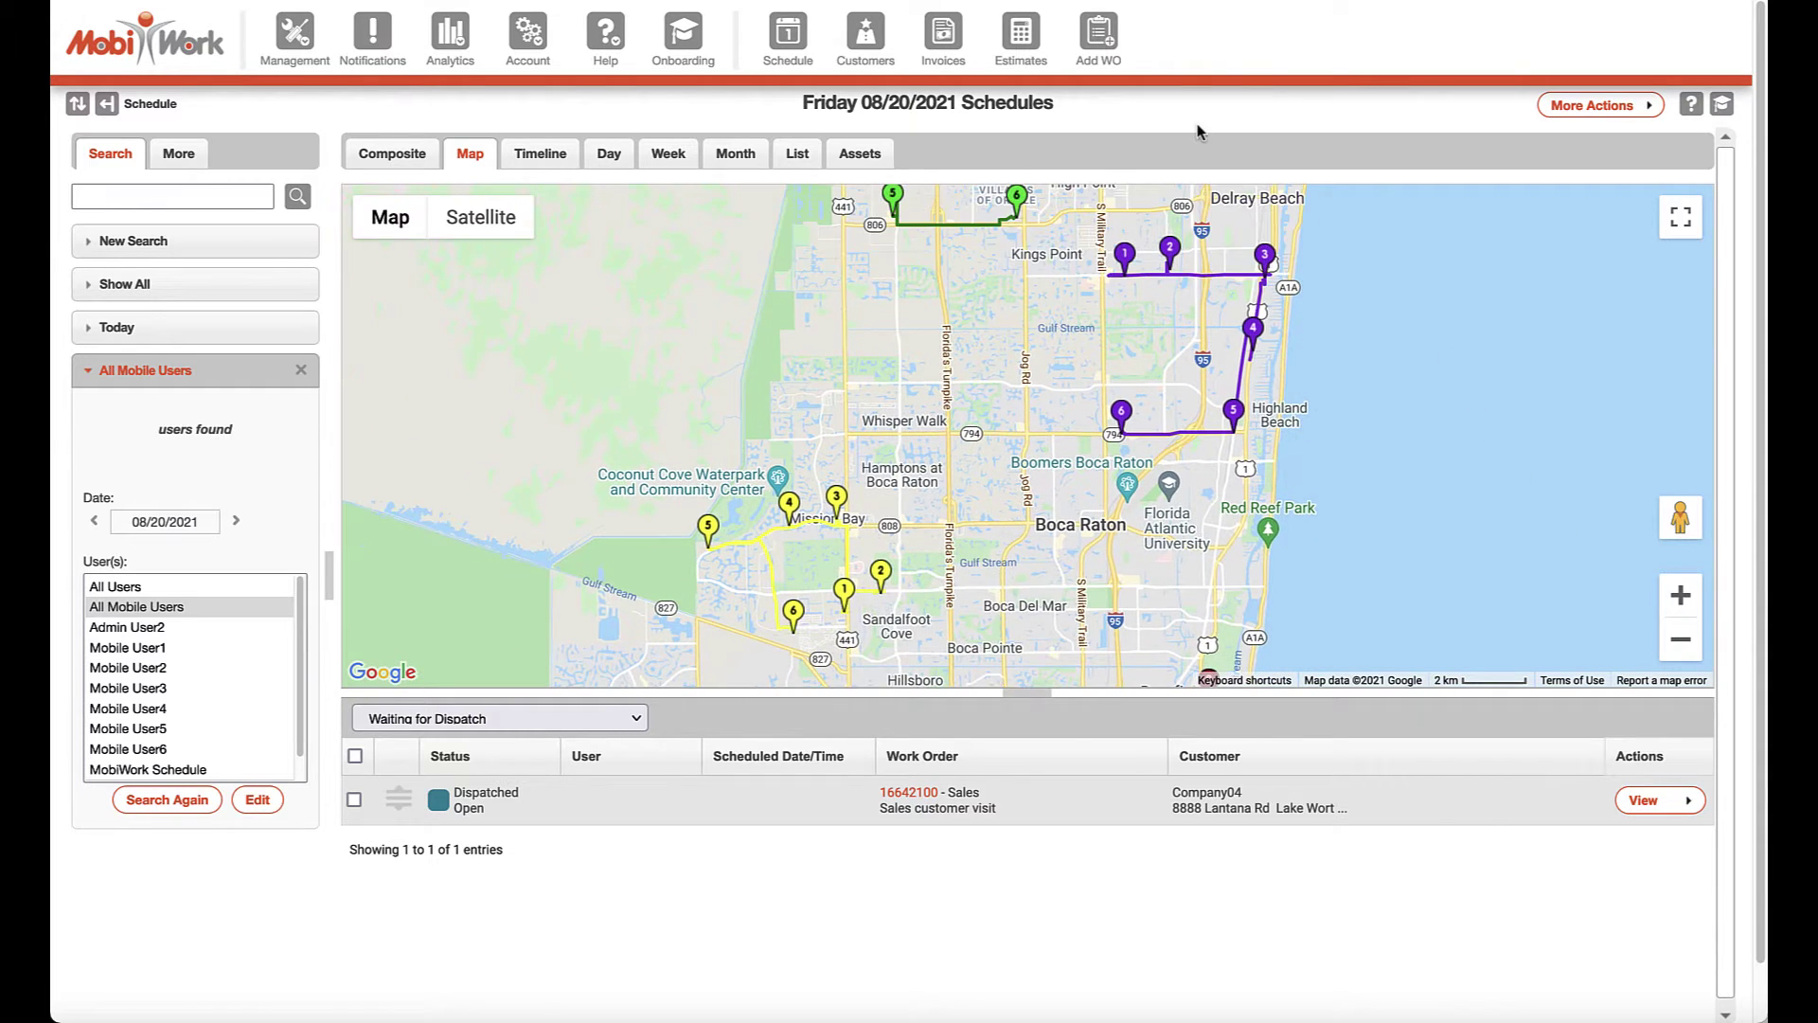
pyautogui.moveTo(1360, 329); pyautogui.dragTo(1373, 485)
pyautogui.moveTo(994, 190); pyautogui.dragTo(956, 429)
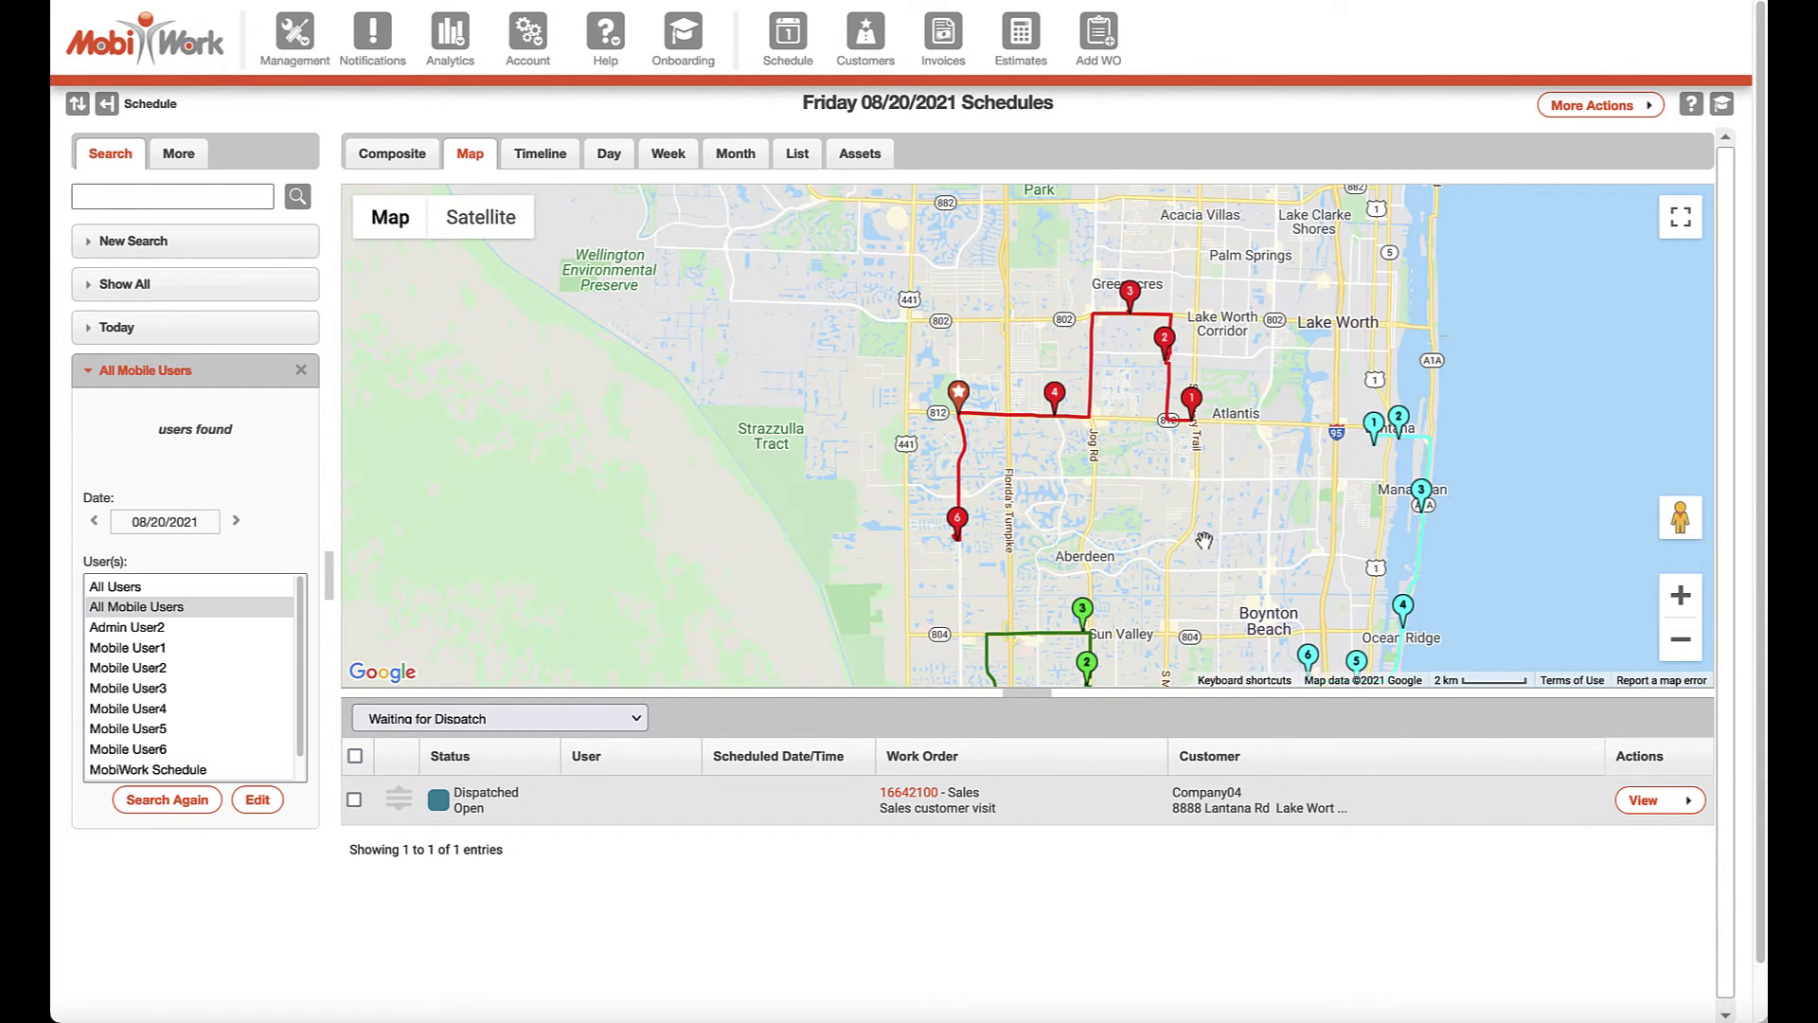
pyautogui.click(959, 409)
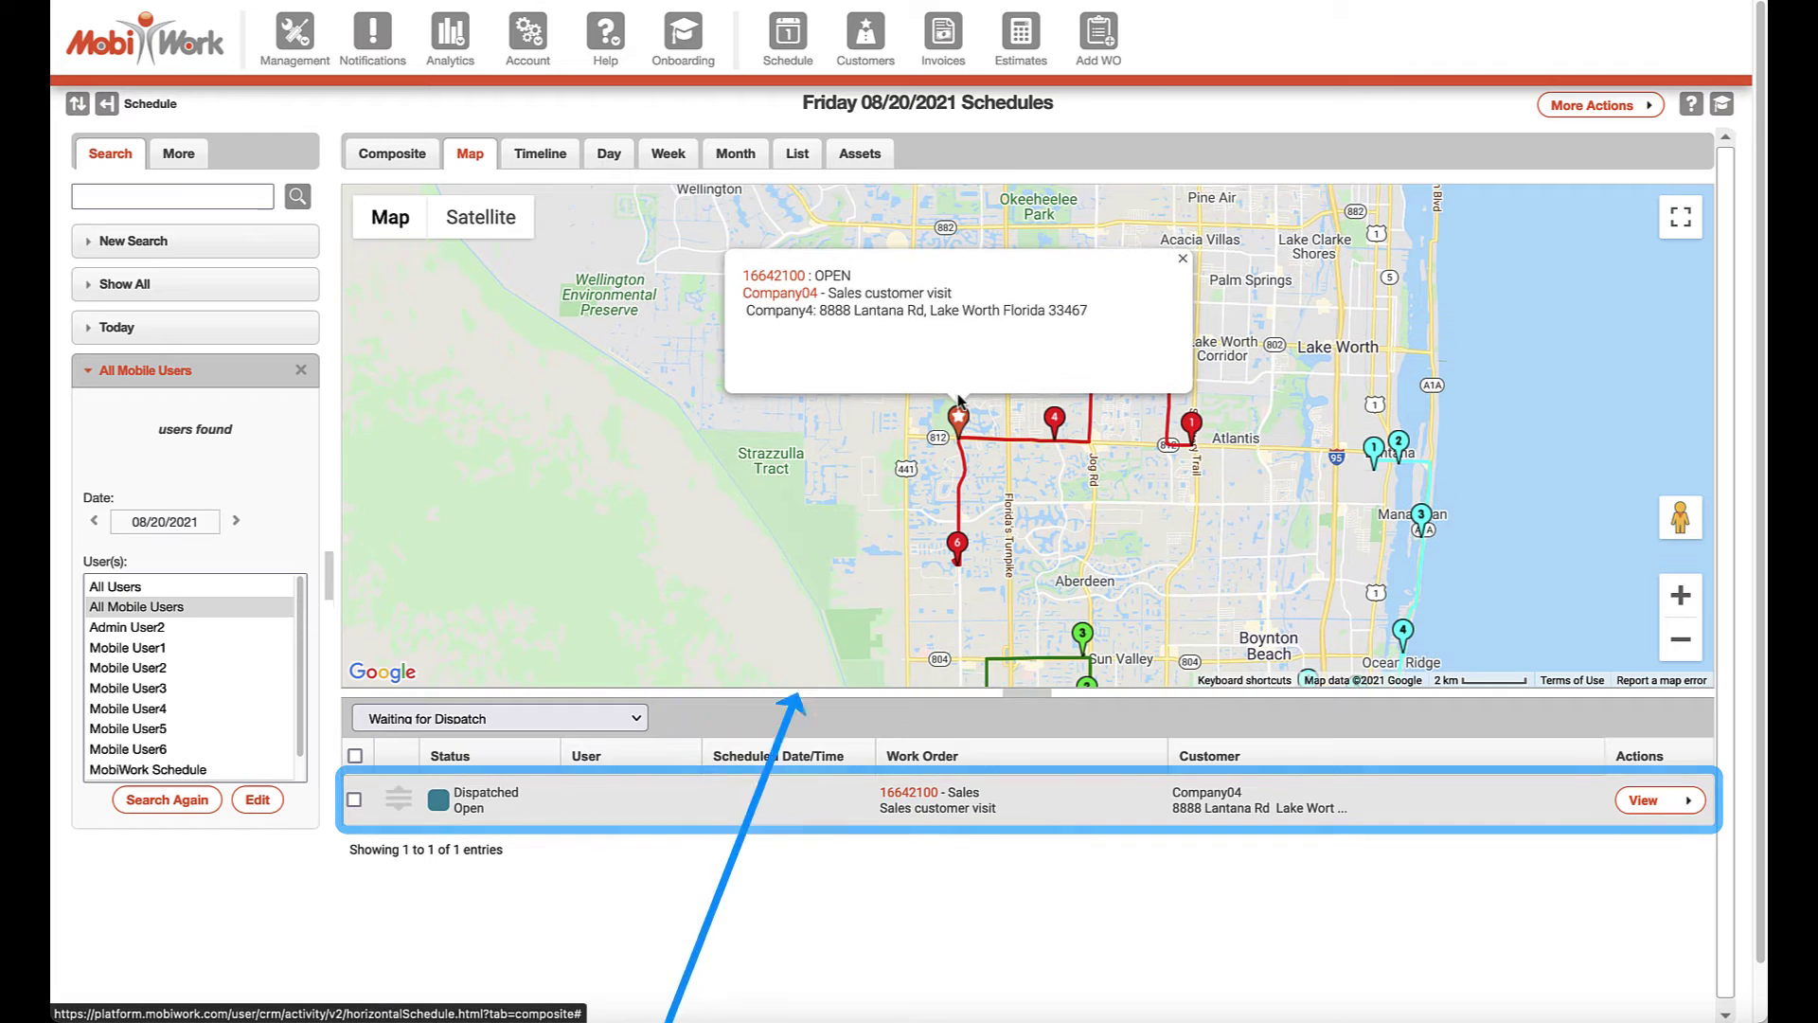
# - Assign work order 16642100 to Mobile User1 and close its details
pyautogui.click(788, 280)
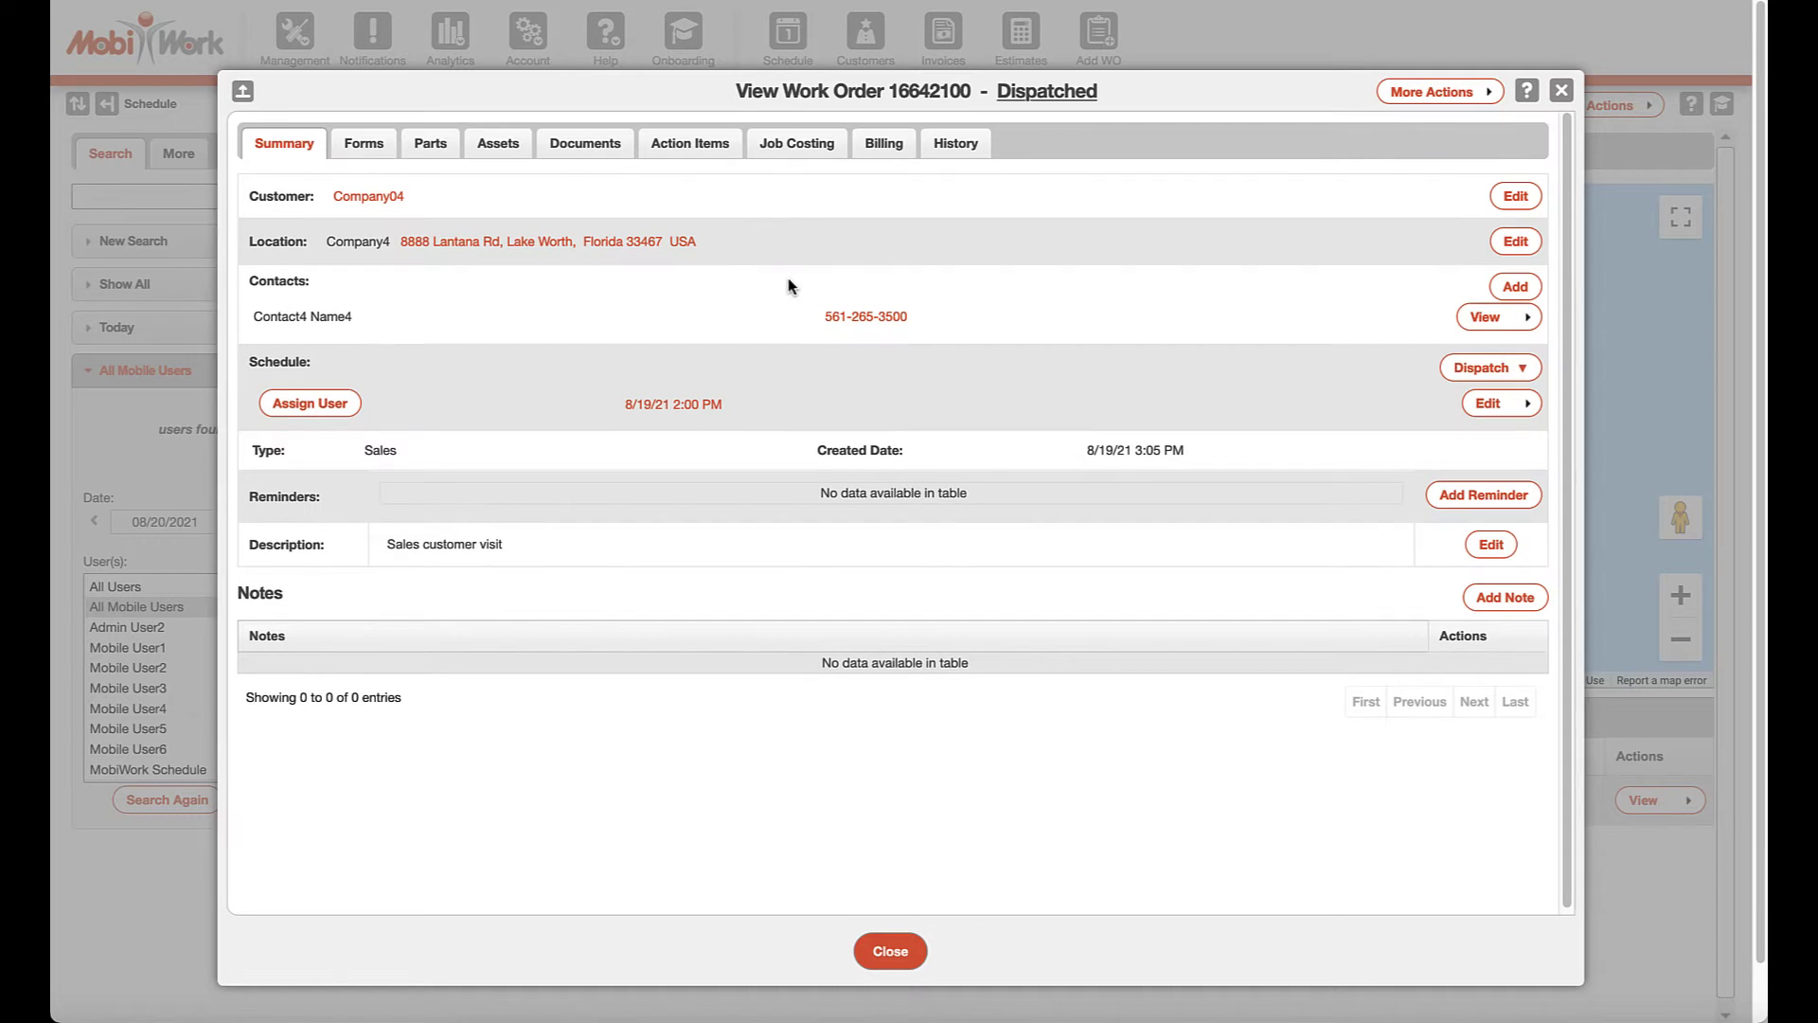
pyautogui.click(331, 403)
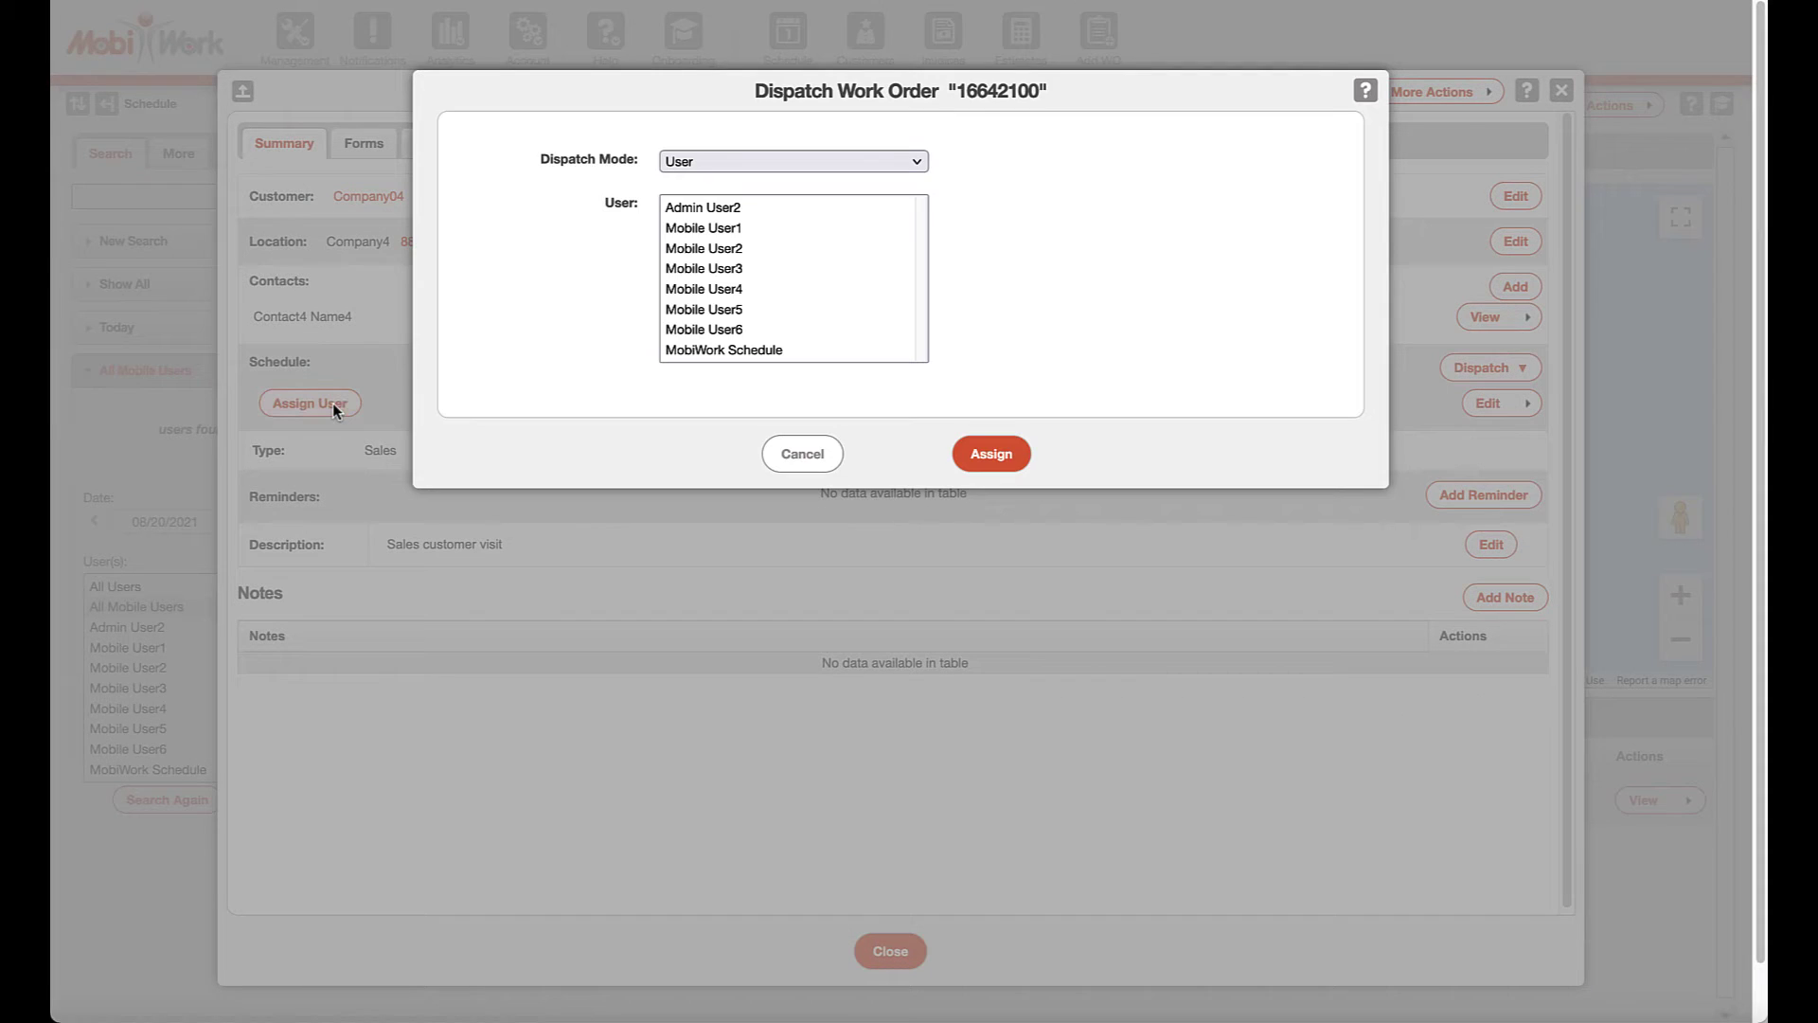
pyautogui.click(687, 229)
pyautogui.click(991, 453)
pyautogui.press('Escape')
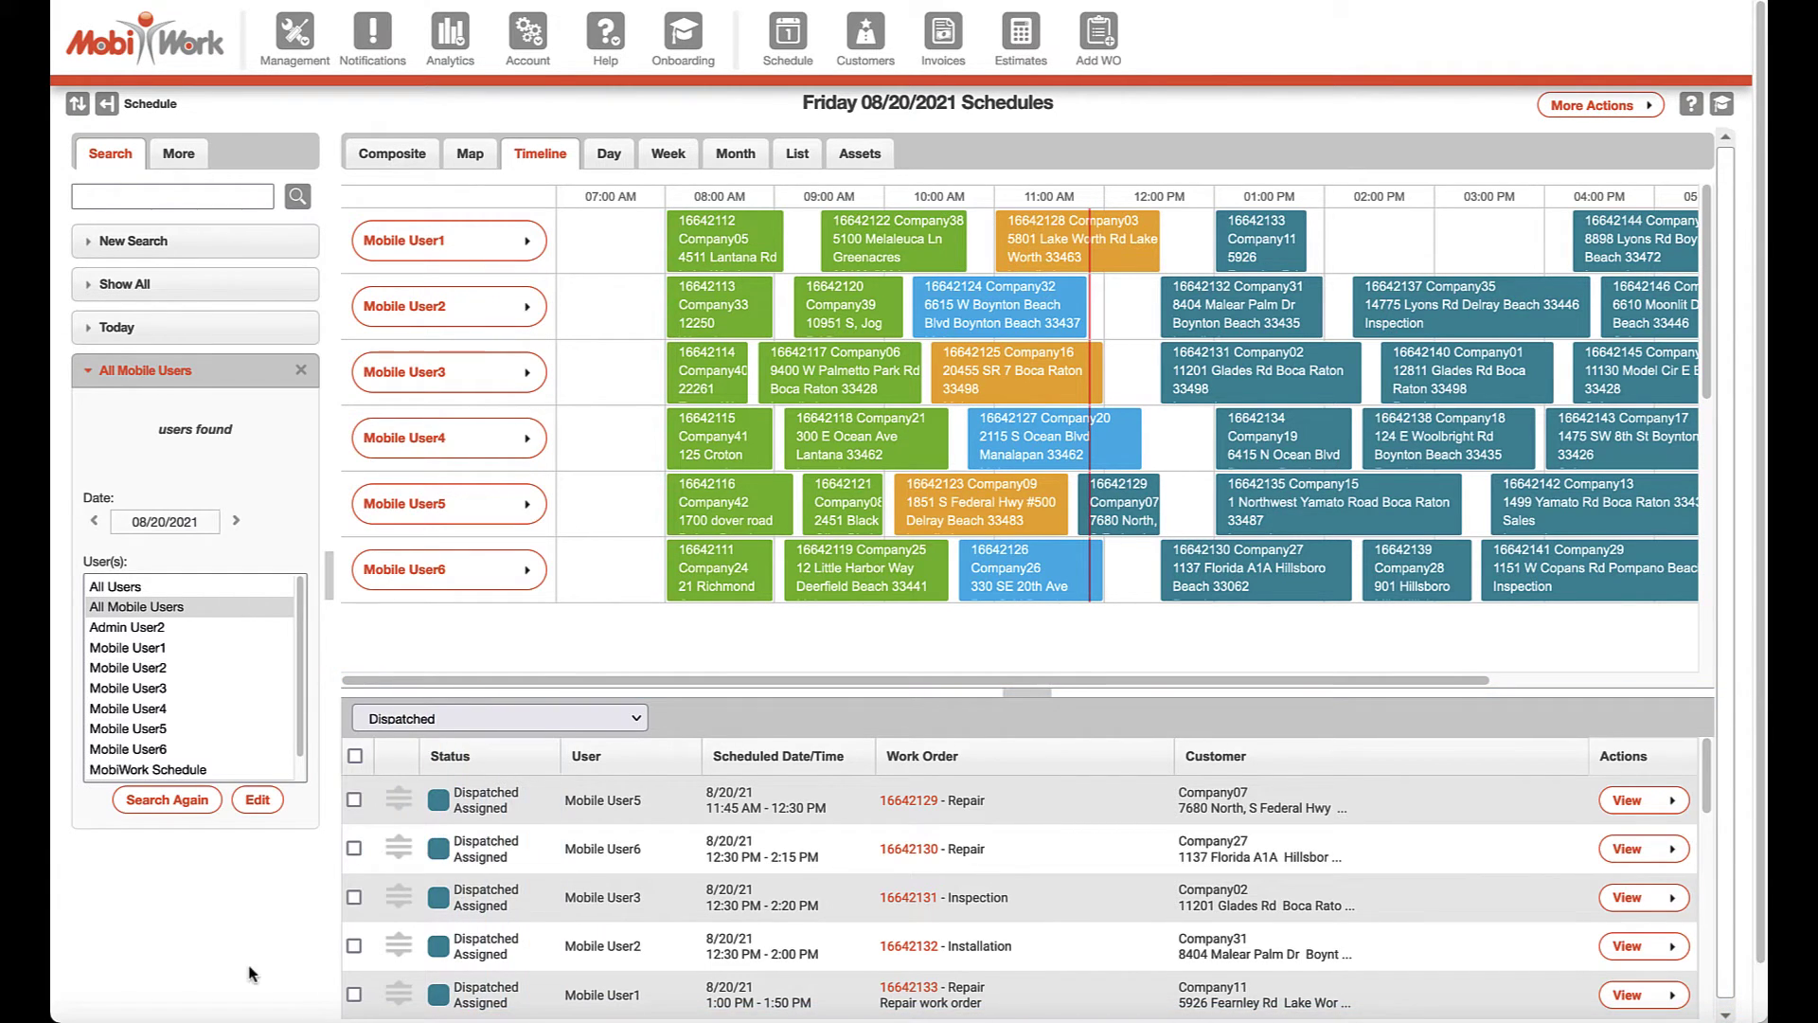
# - Dispatch Mobile User5's orders 16642129 and 16642135 one day later, to 8/21/21
pyautogui.scroll(-3, 356, 805)
pyautogui.click(354, 943)
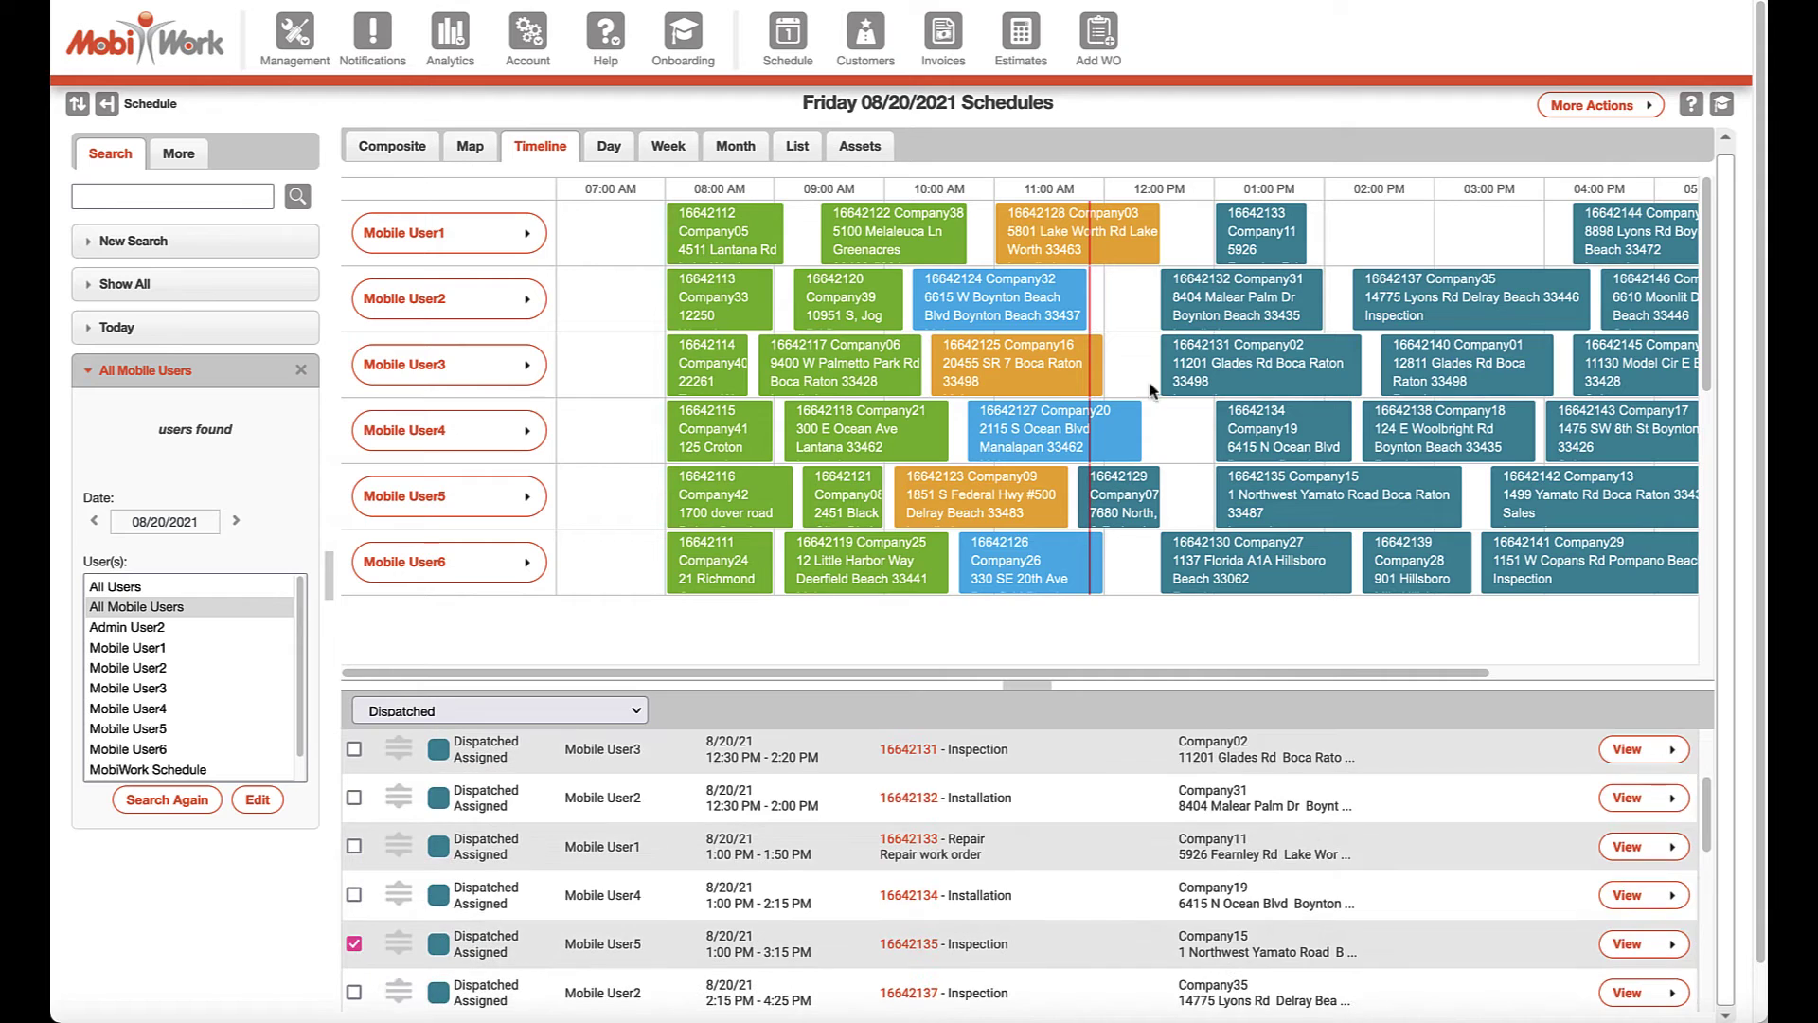
pyautogui.click(1601, 105)
pyautogui.click(1587, 197)
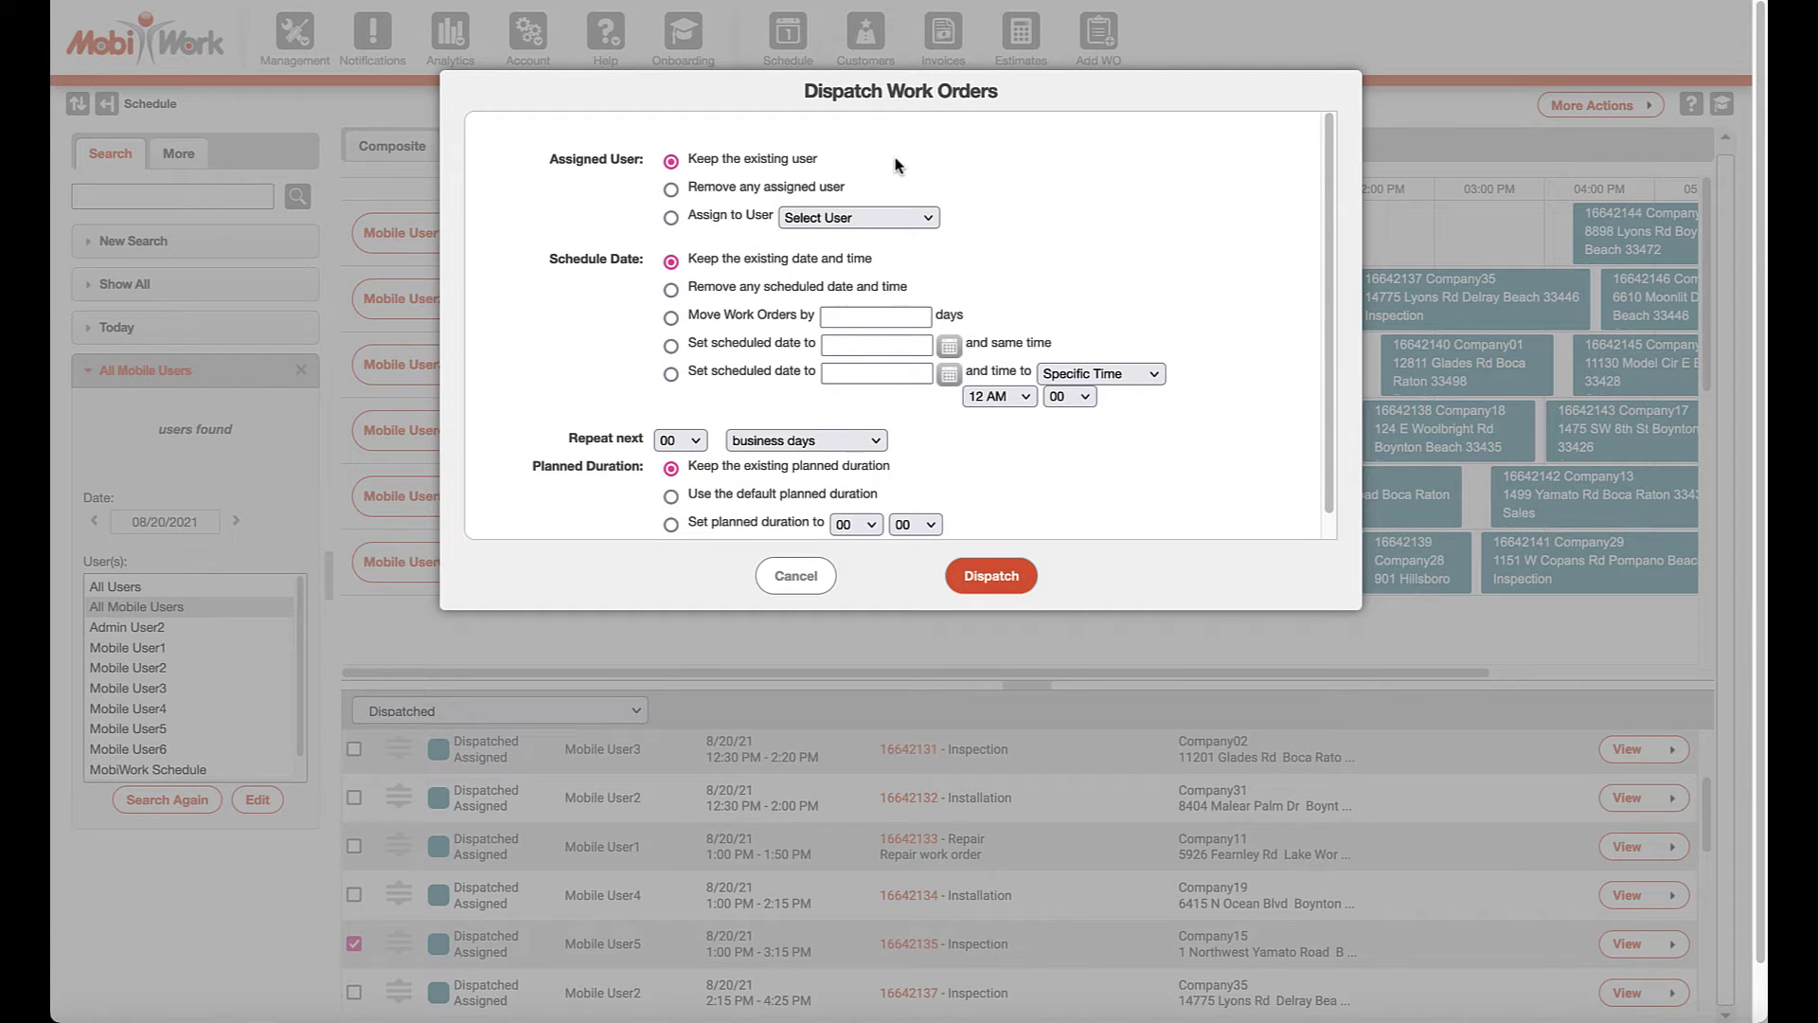
pyautogui.click(849, 317)
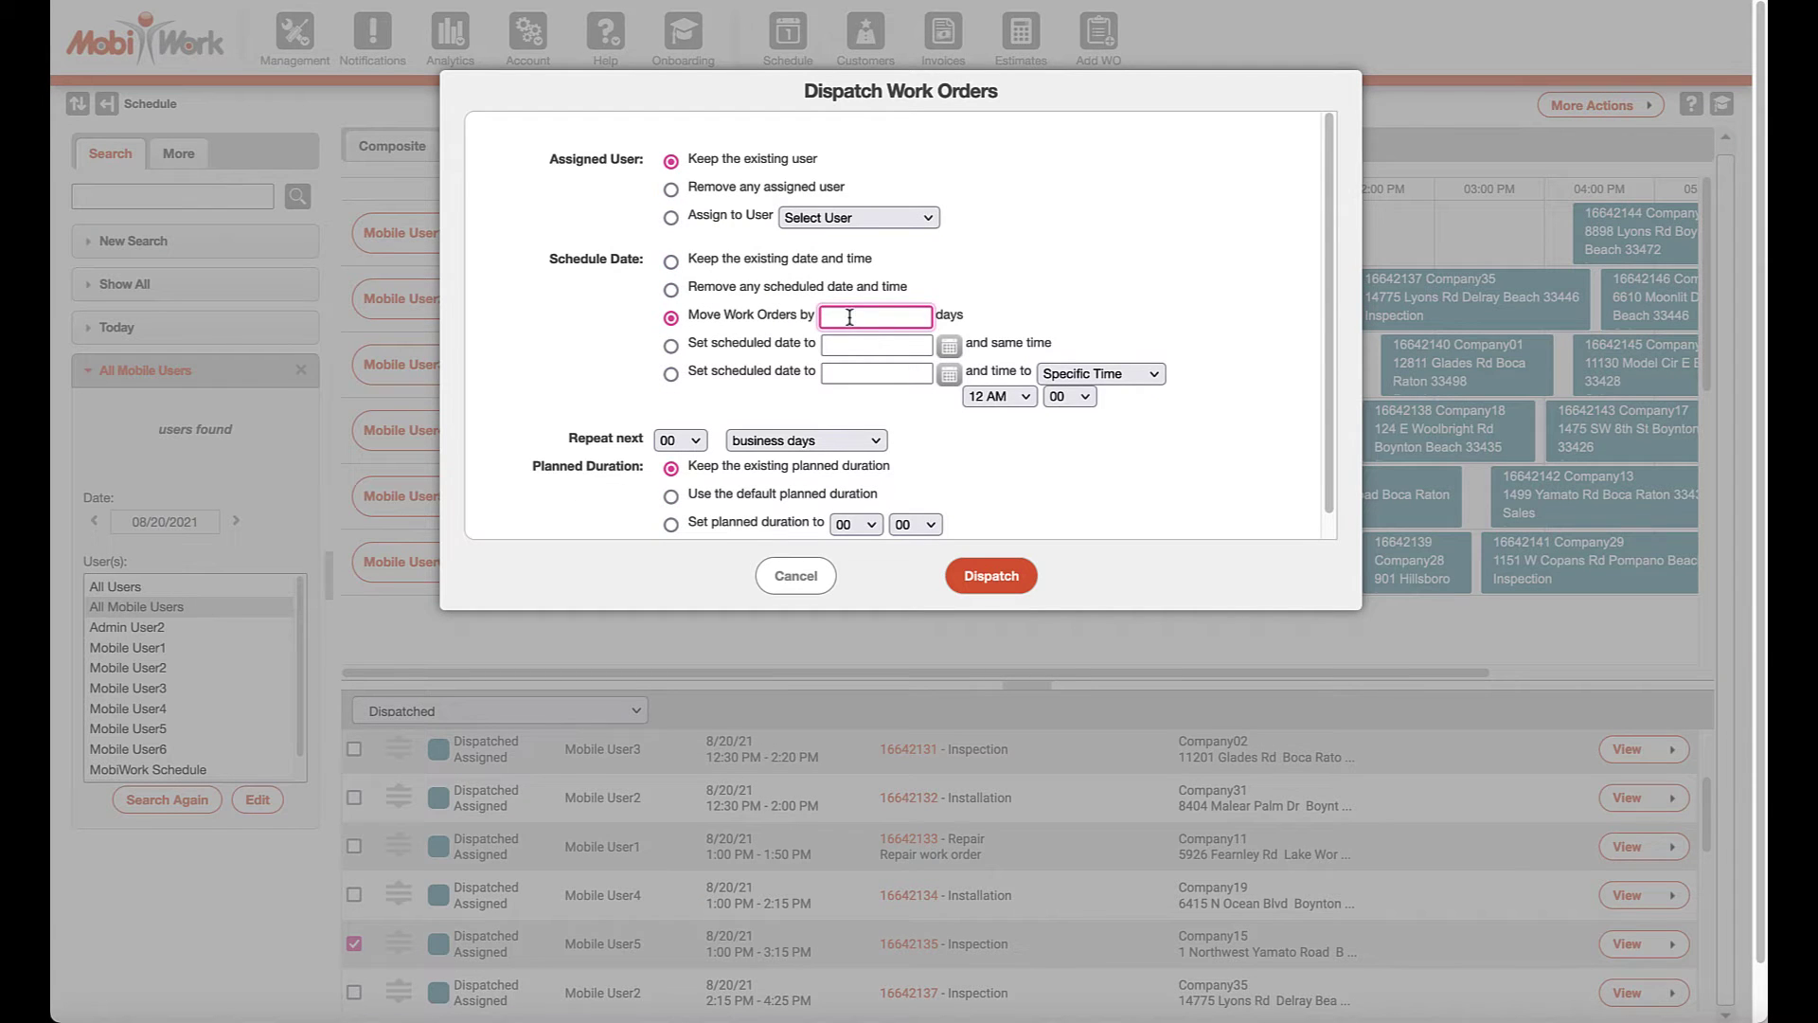
pyautogui.click(1019, 595)
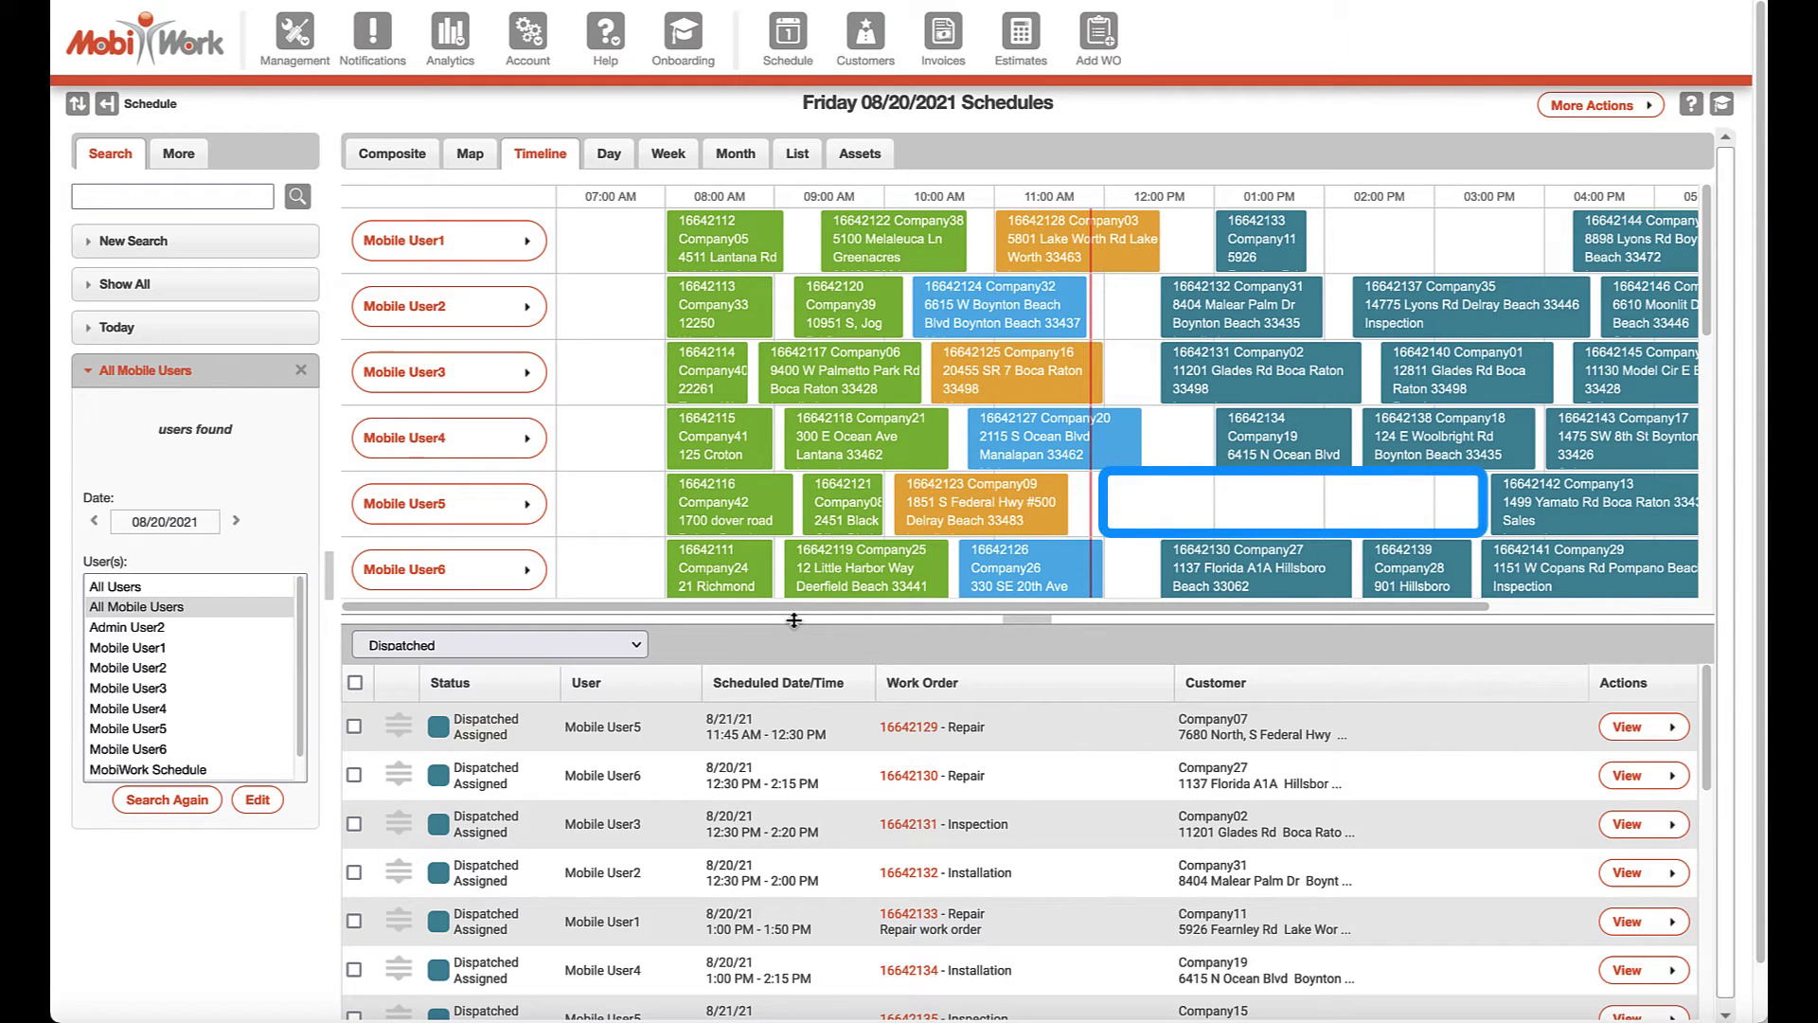
# - Filter to Waiting for Dispatch, schedule order 16642136 on Mobile User1 at 2 PM, then open Day view
pyautogui.click(636, 648)
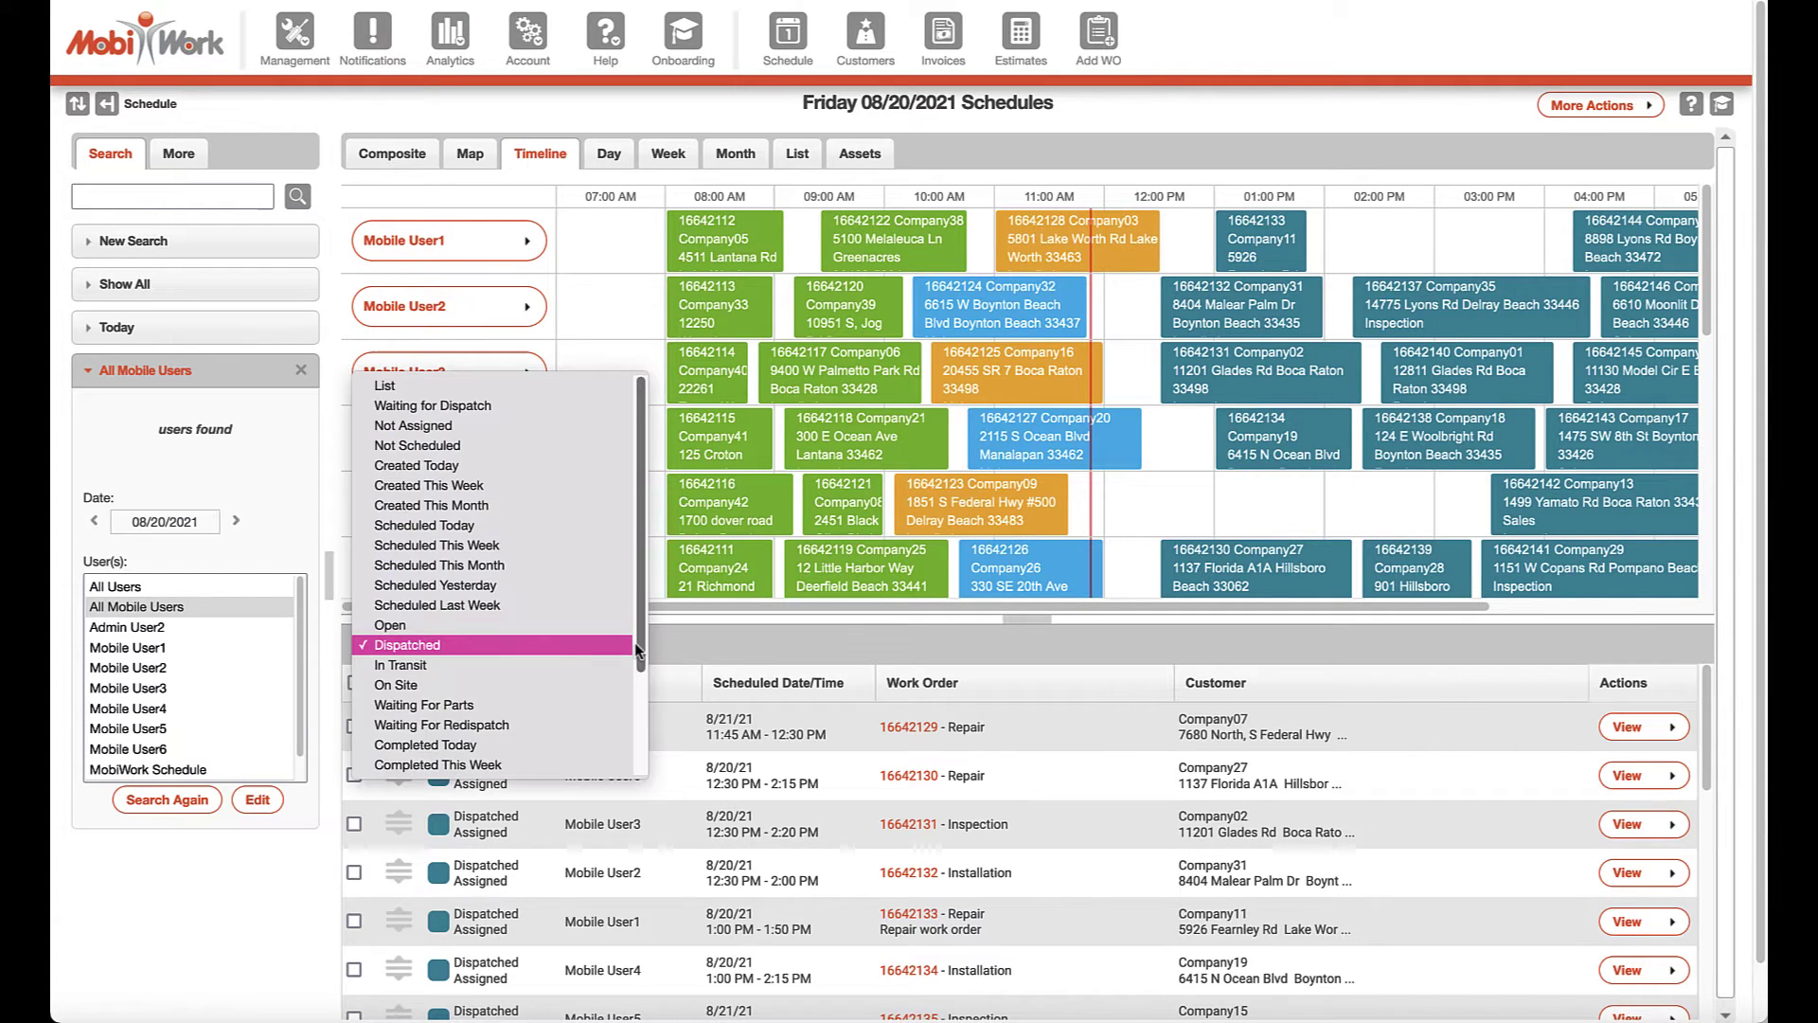
pyautogui.click(580, 408)
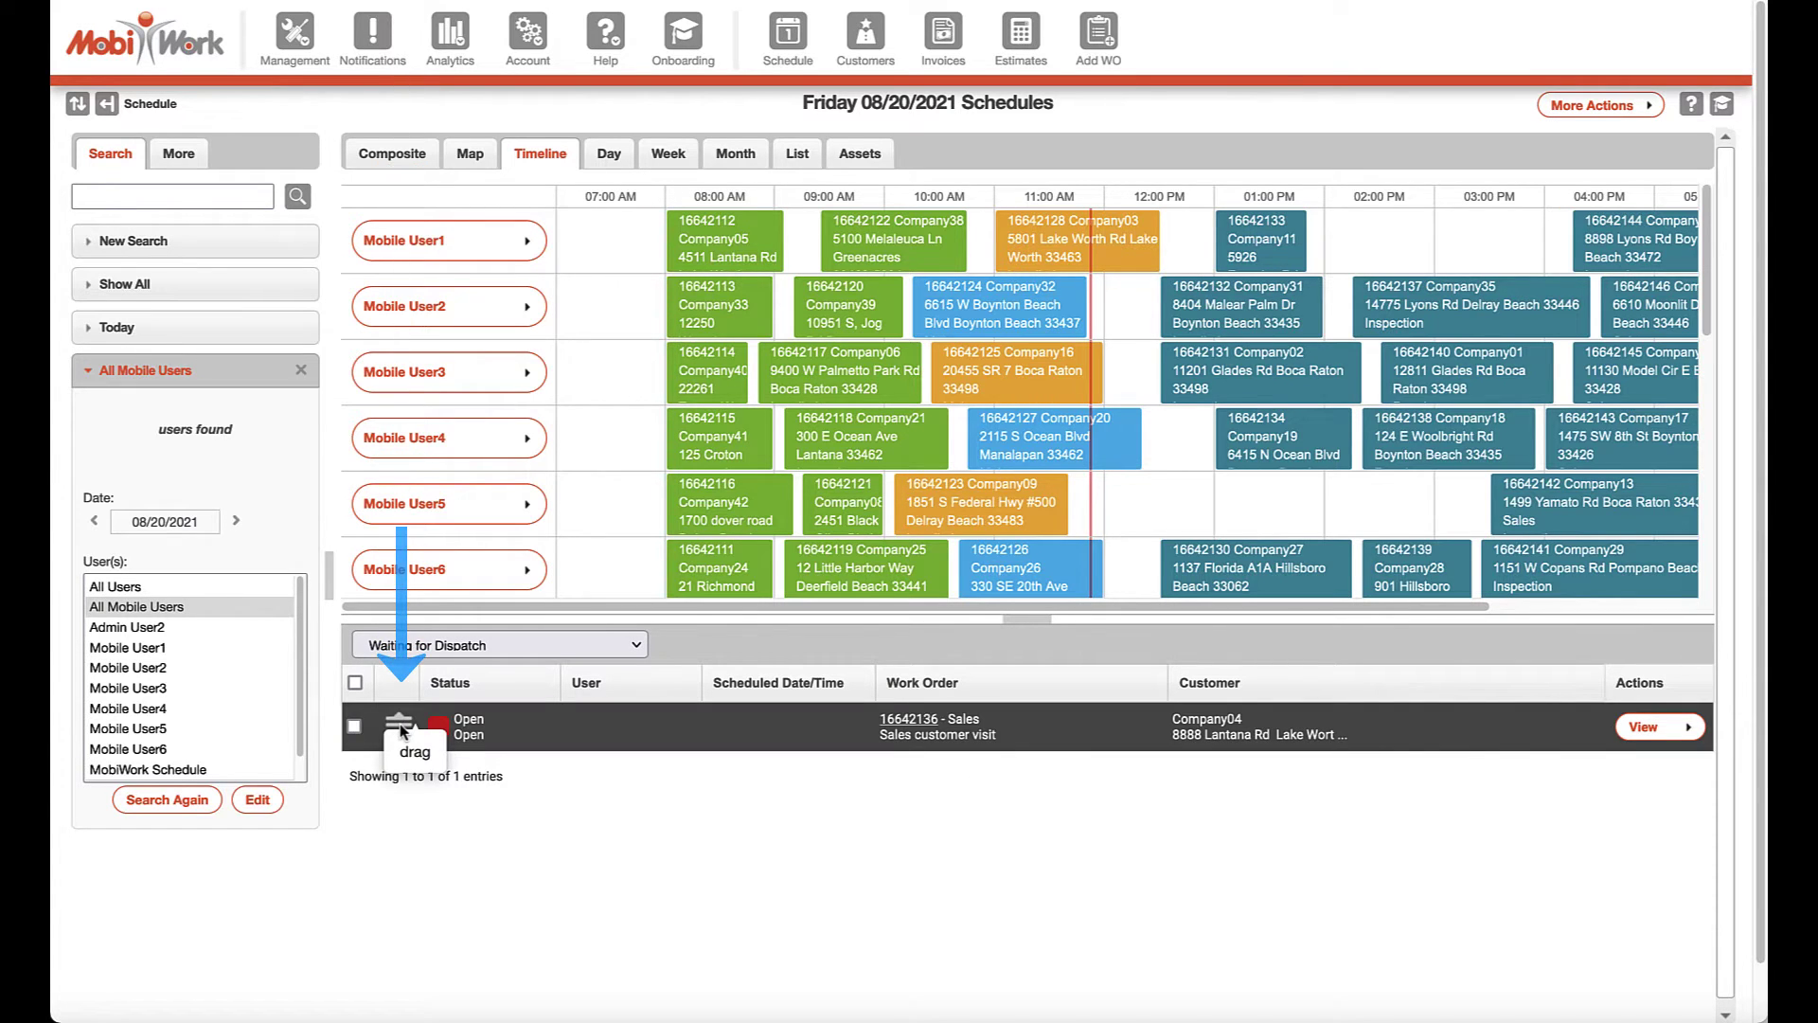
pyautogui.moveTo(399, 728); pyautogui.dragTo(1379, 237)
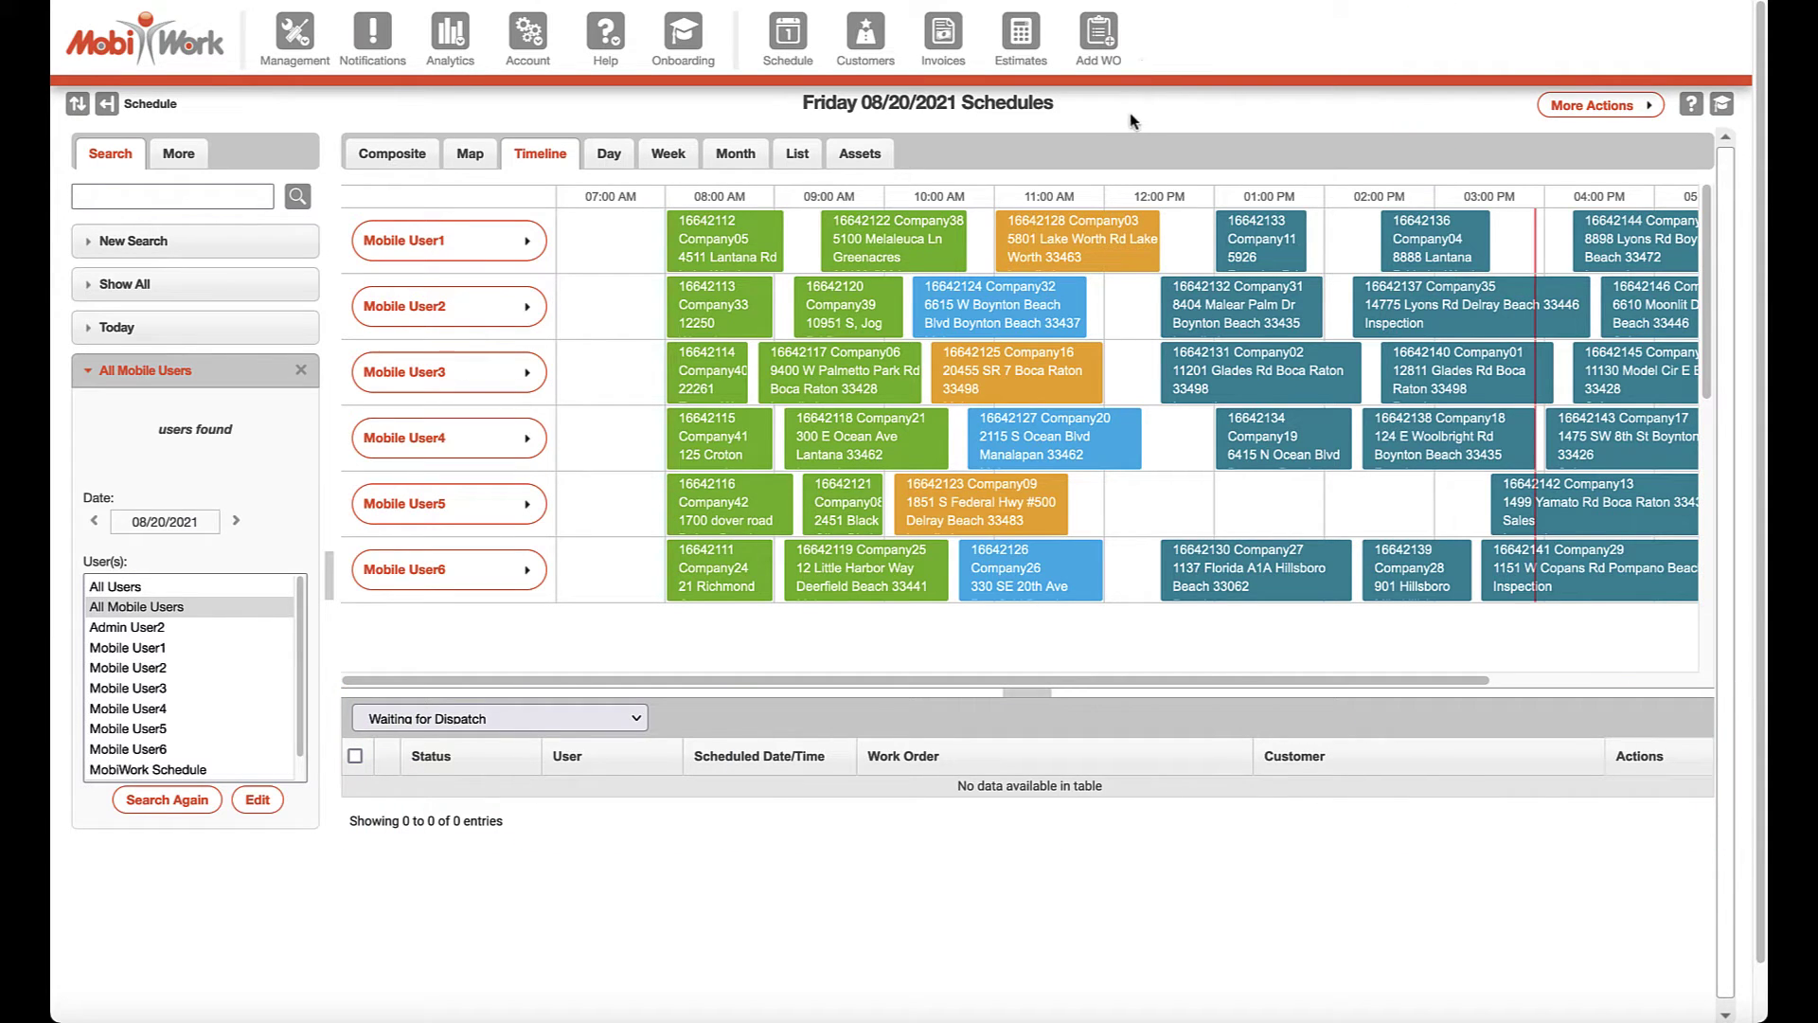
pyautogui.click(606, 152)
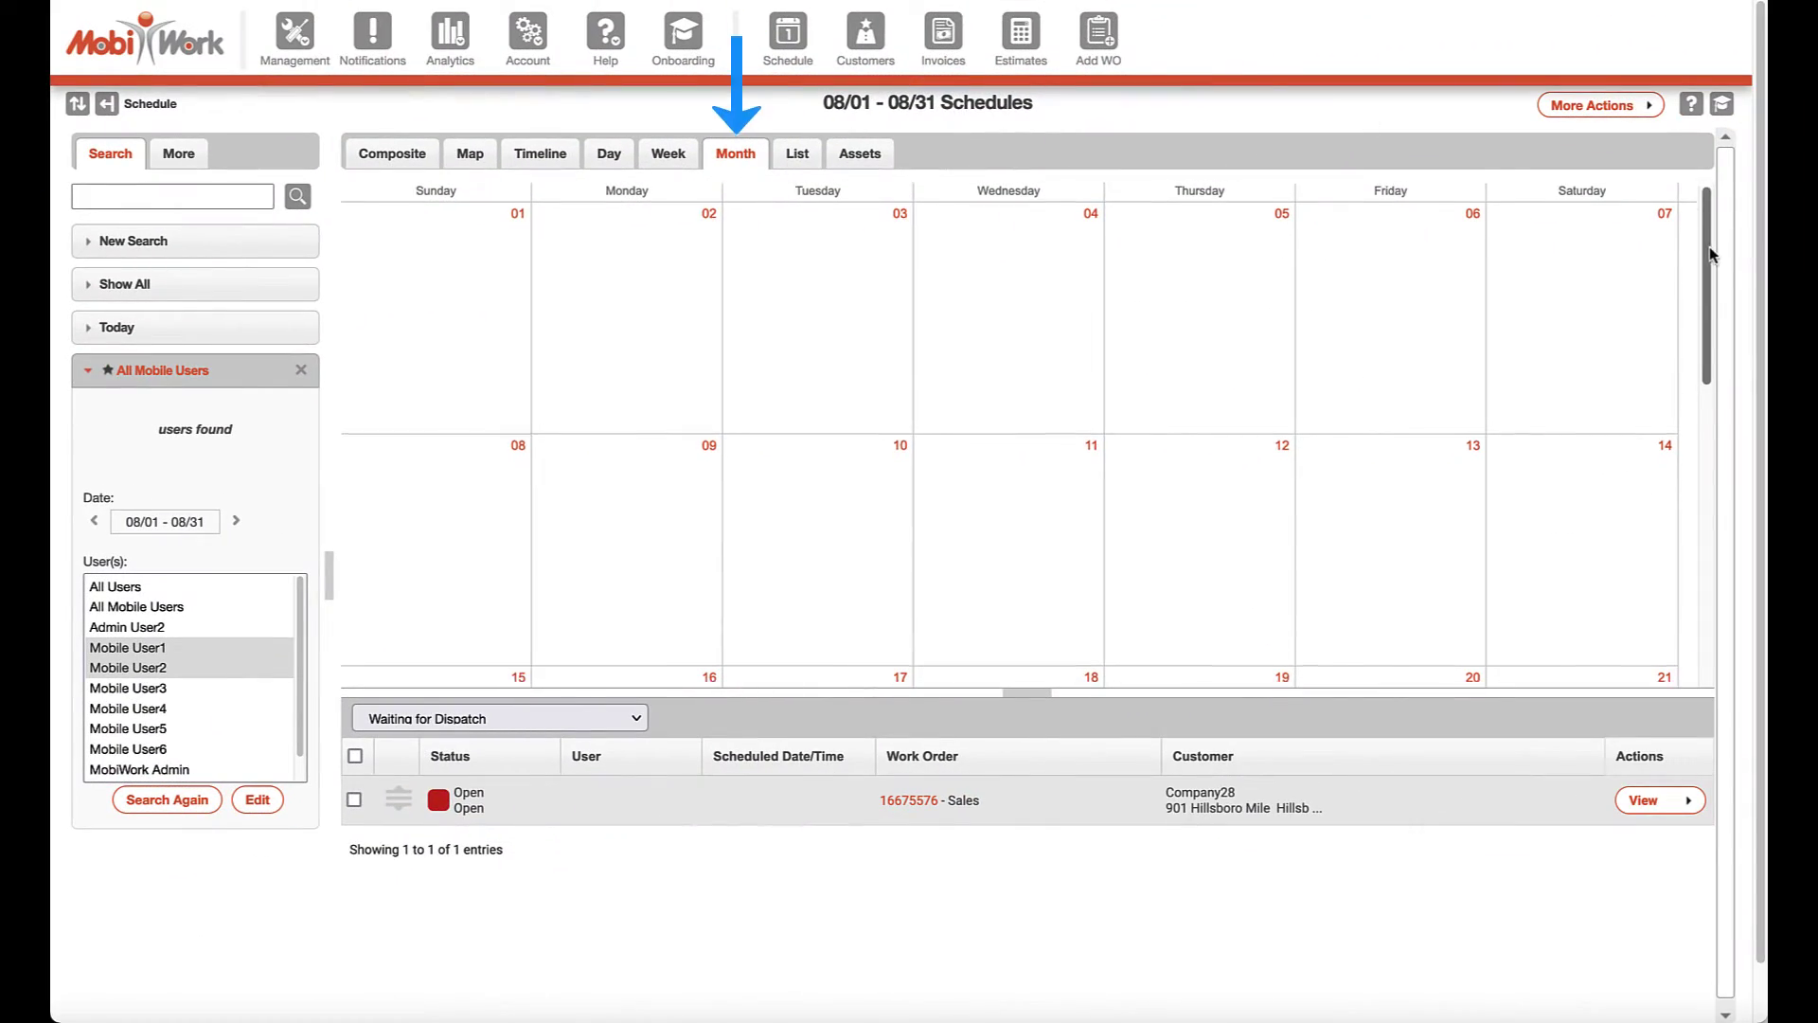
# - Collapse and restore the dispatch list under the calendar, then switch to the Assets schedule
pyautogui.moveTo(1708, 246); pyautogui.dragTo(1740, 567)
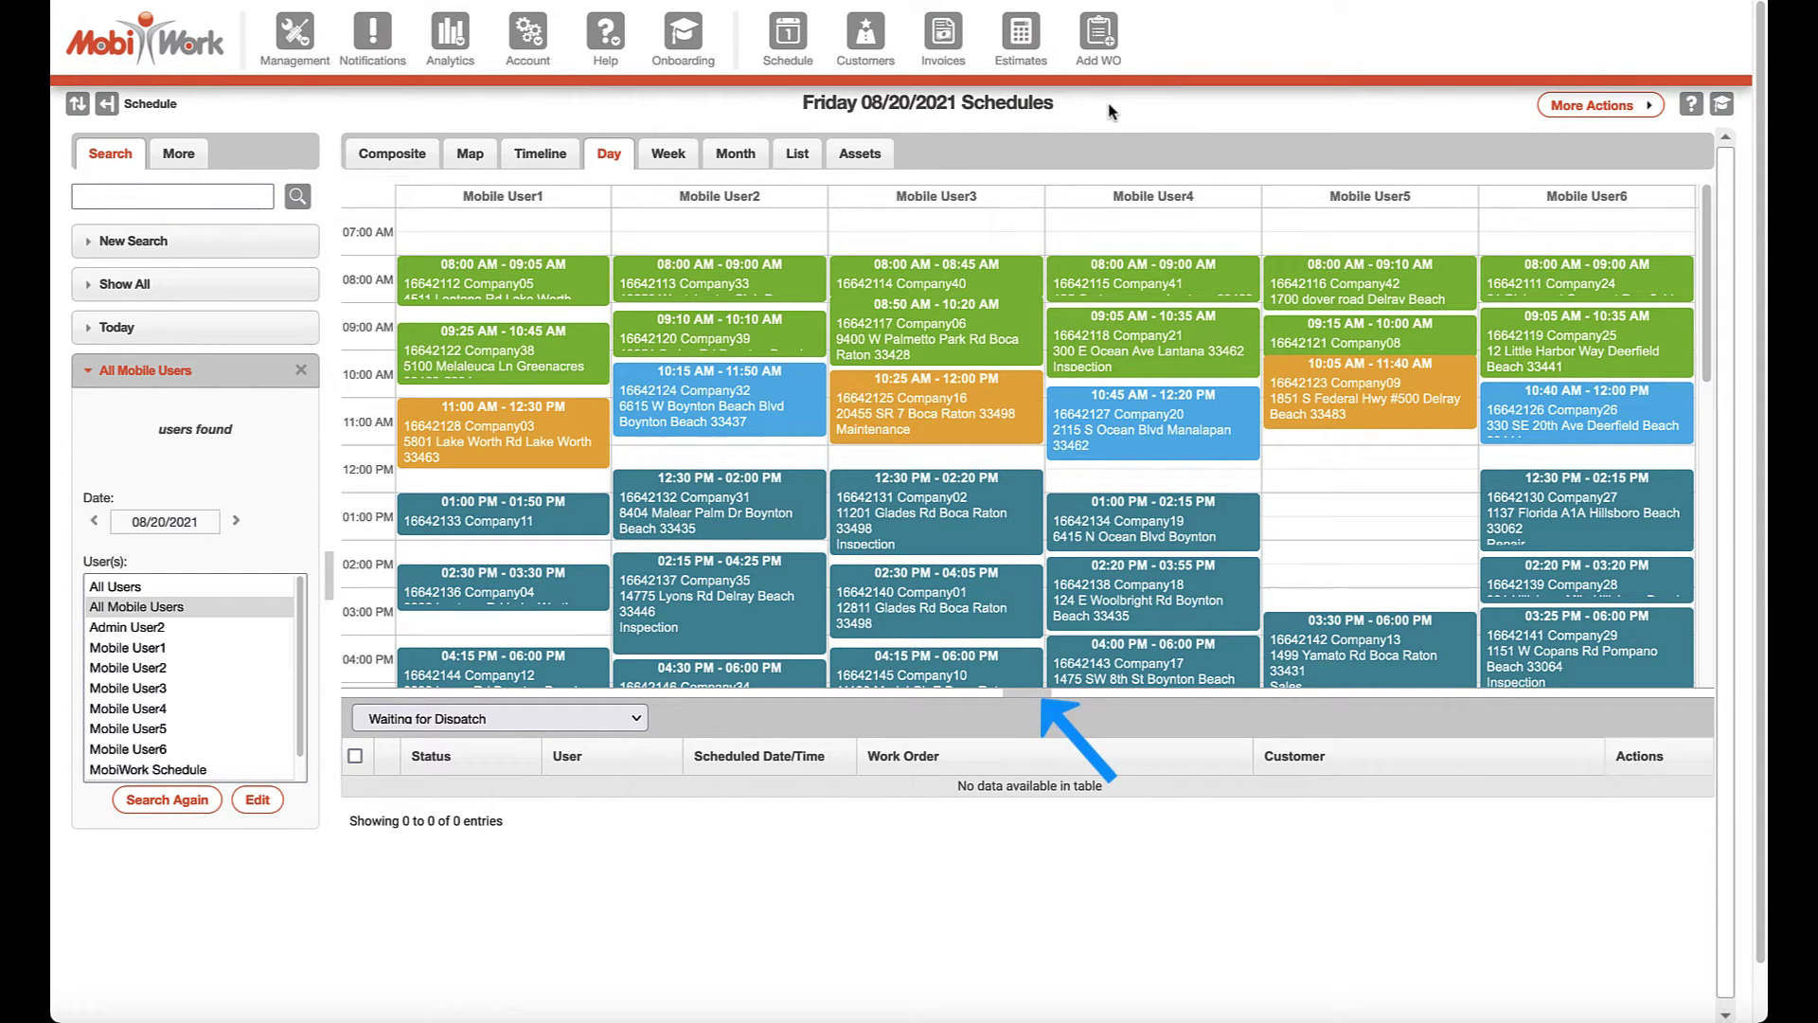
pyautogui.click(1027, 694)
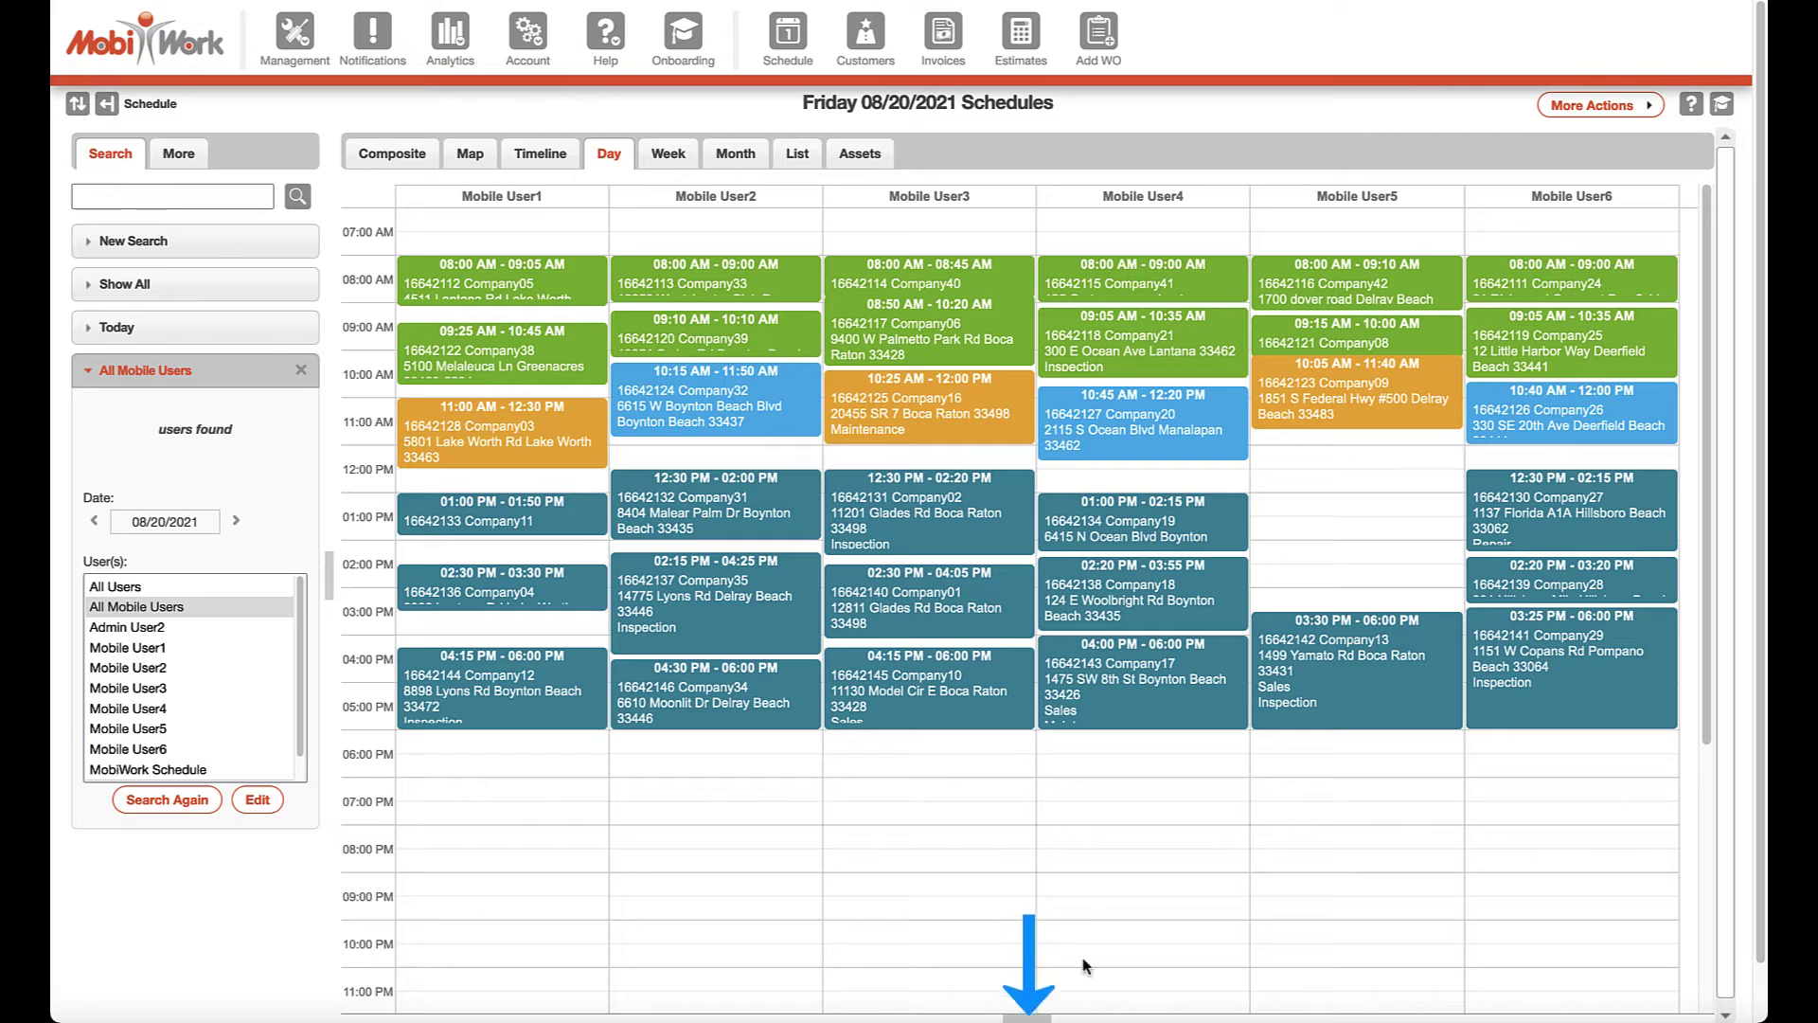
pyautogui.click(1025, 1018)
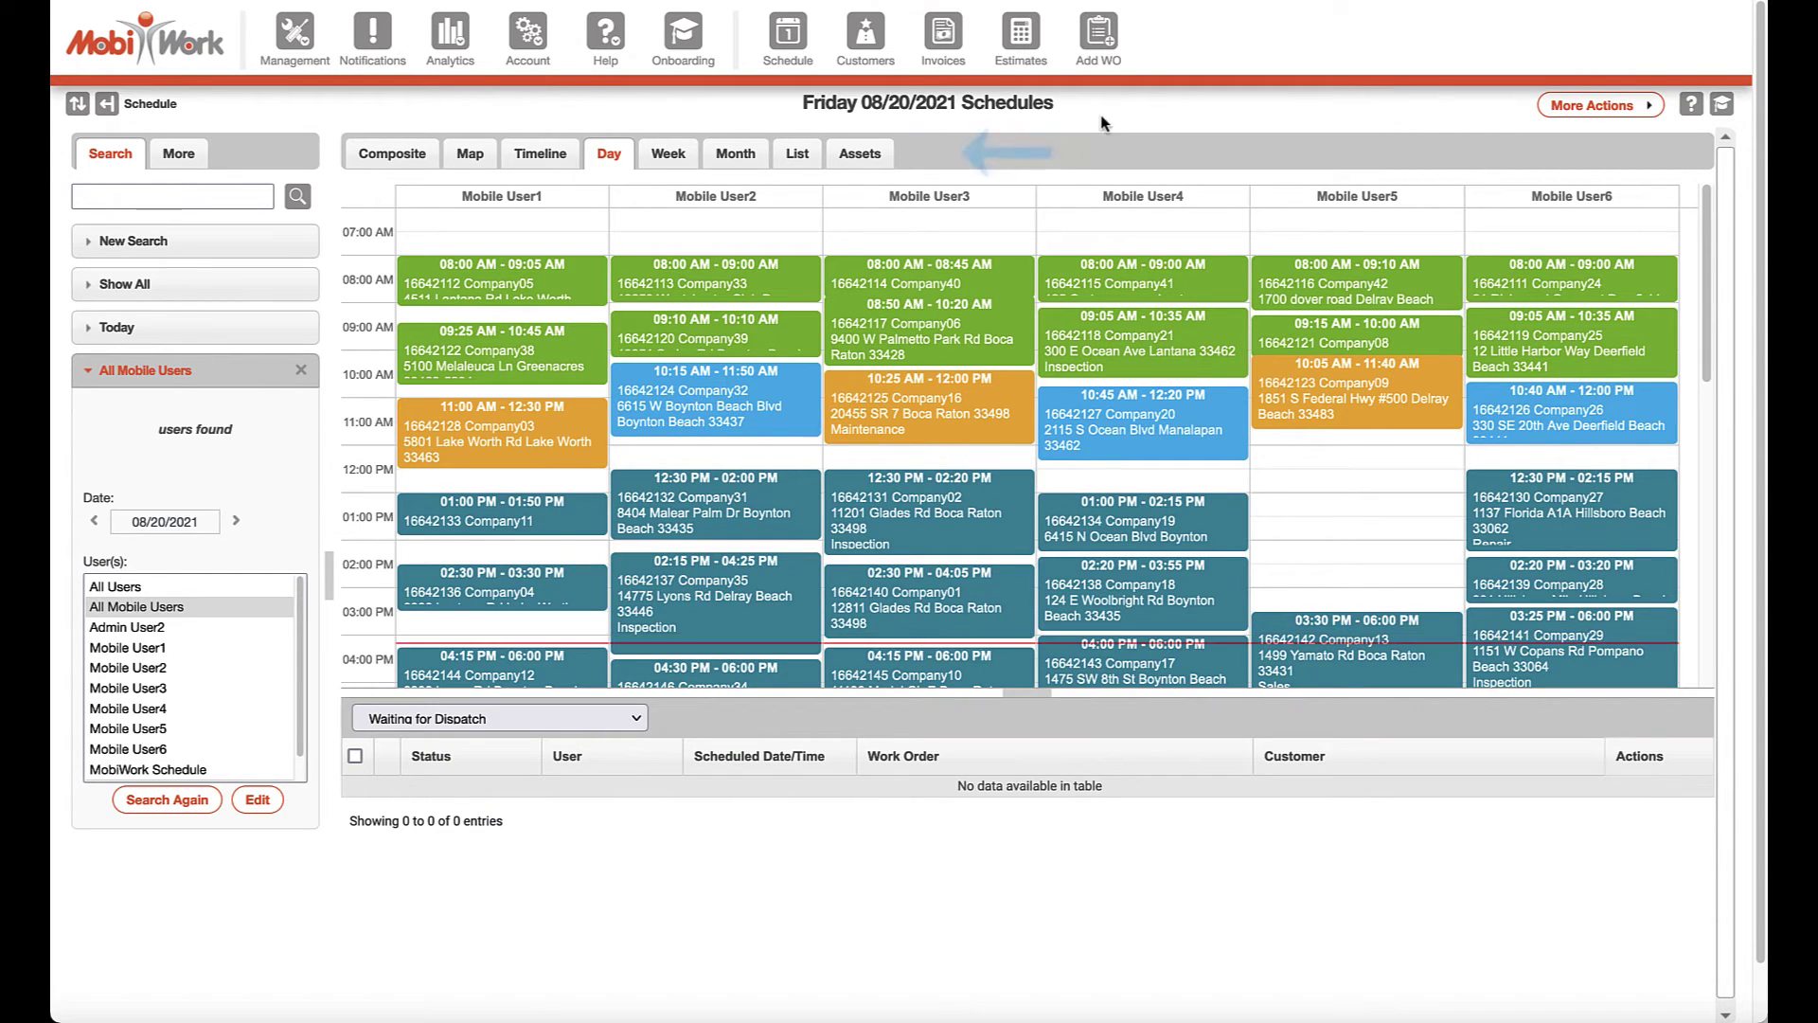
pyautogui.click(872, 154)
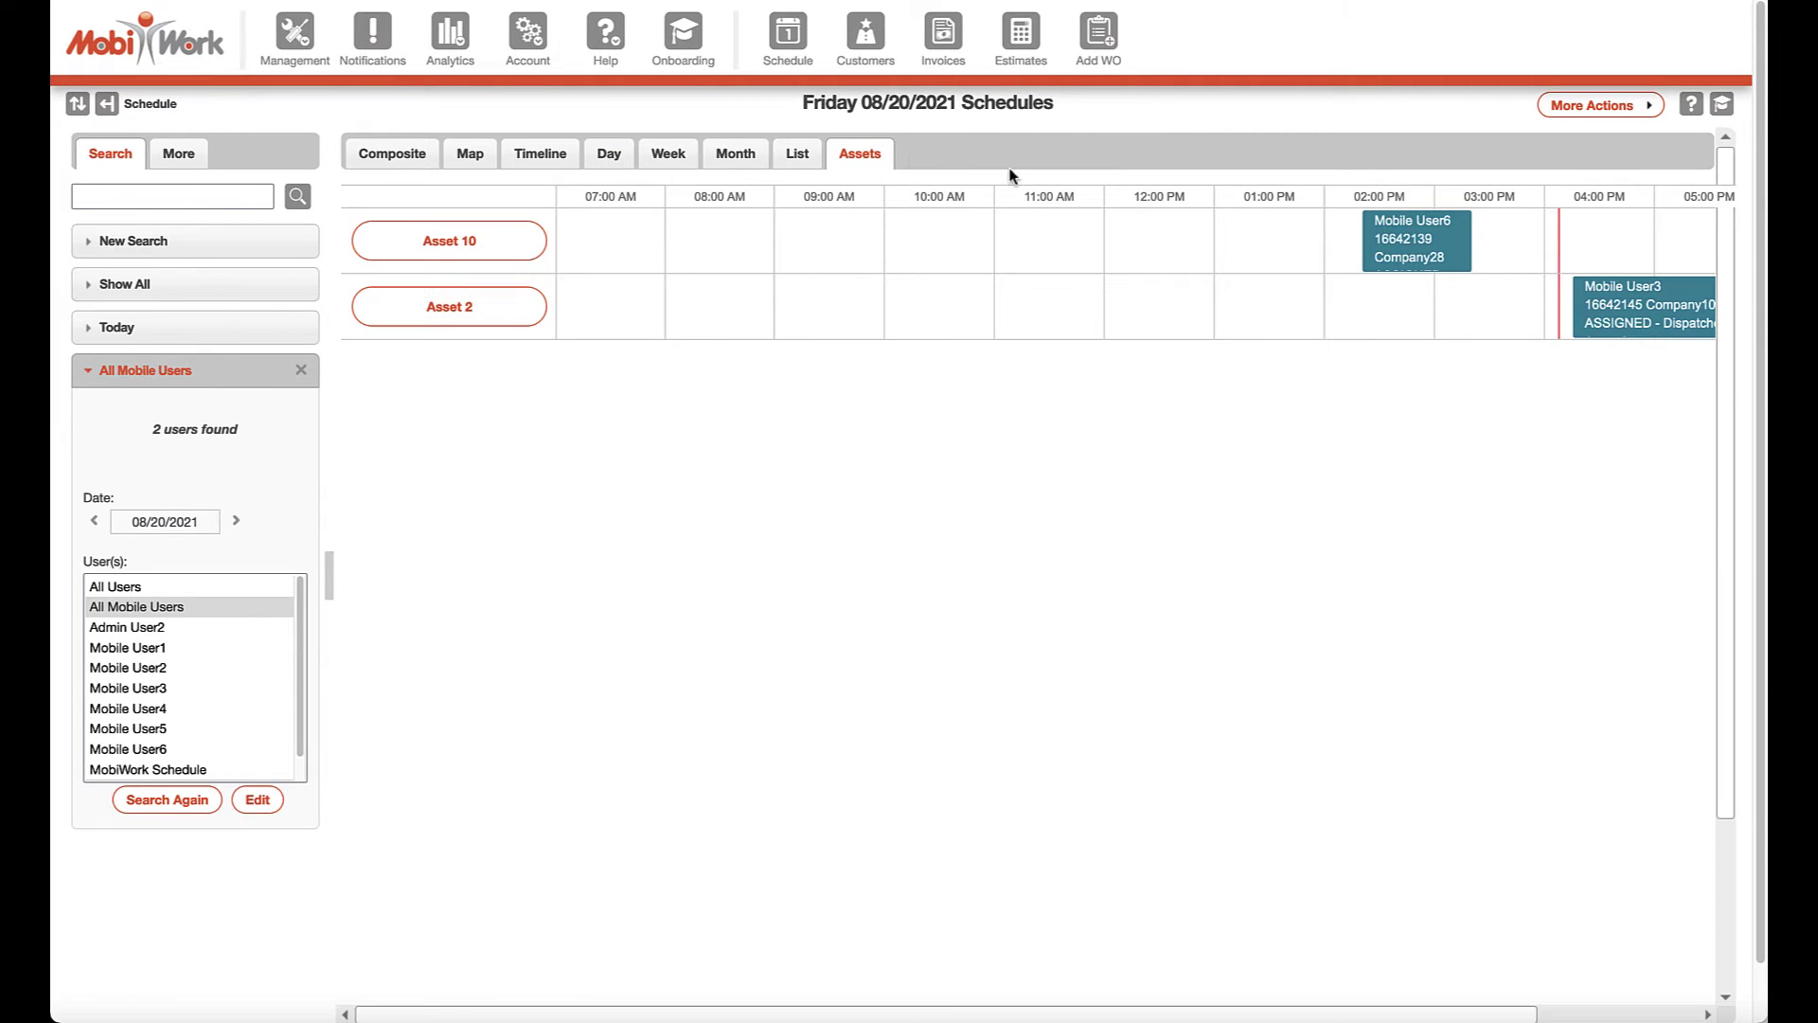
# - Read the details of asset orders 16642139 on Asset 10 and 16642145 on Asset 2
pyautogui.moveTo(1437, 262)
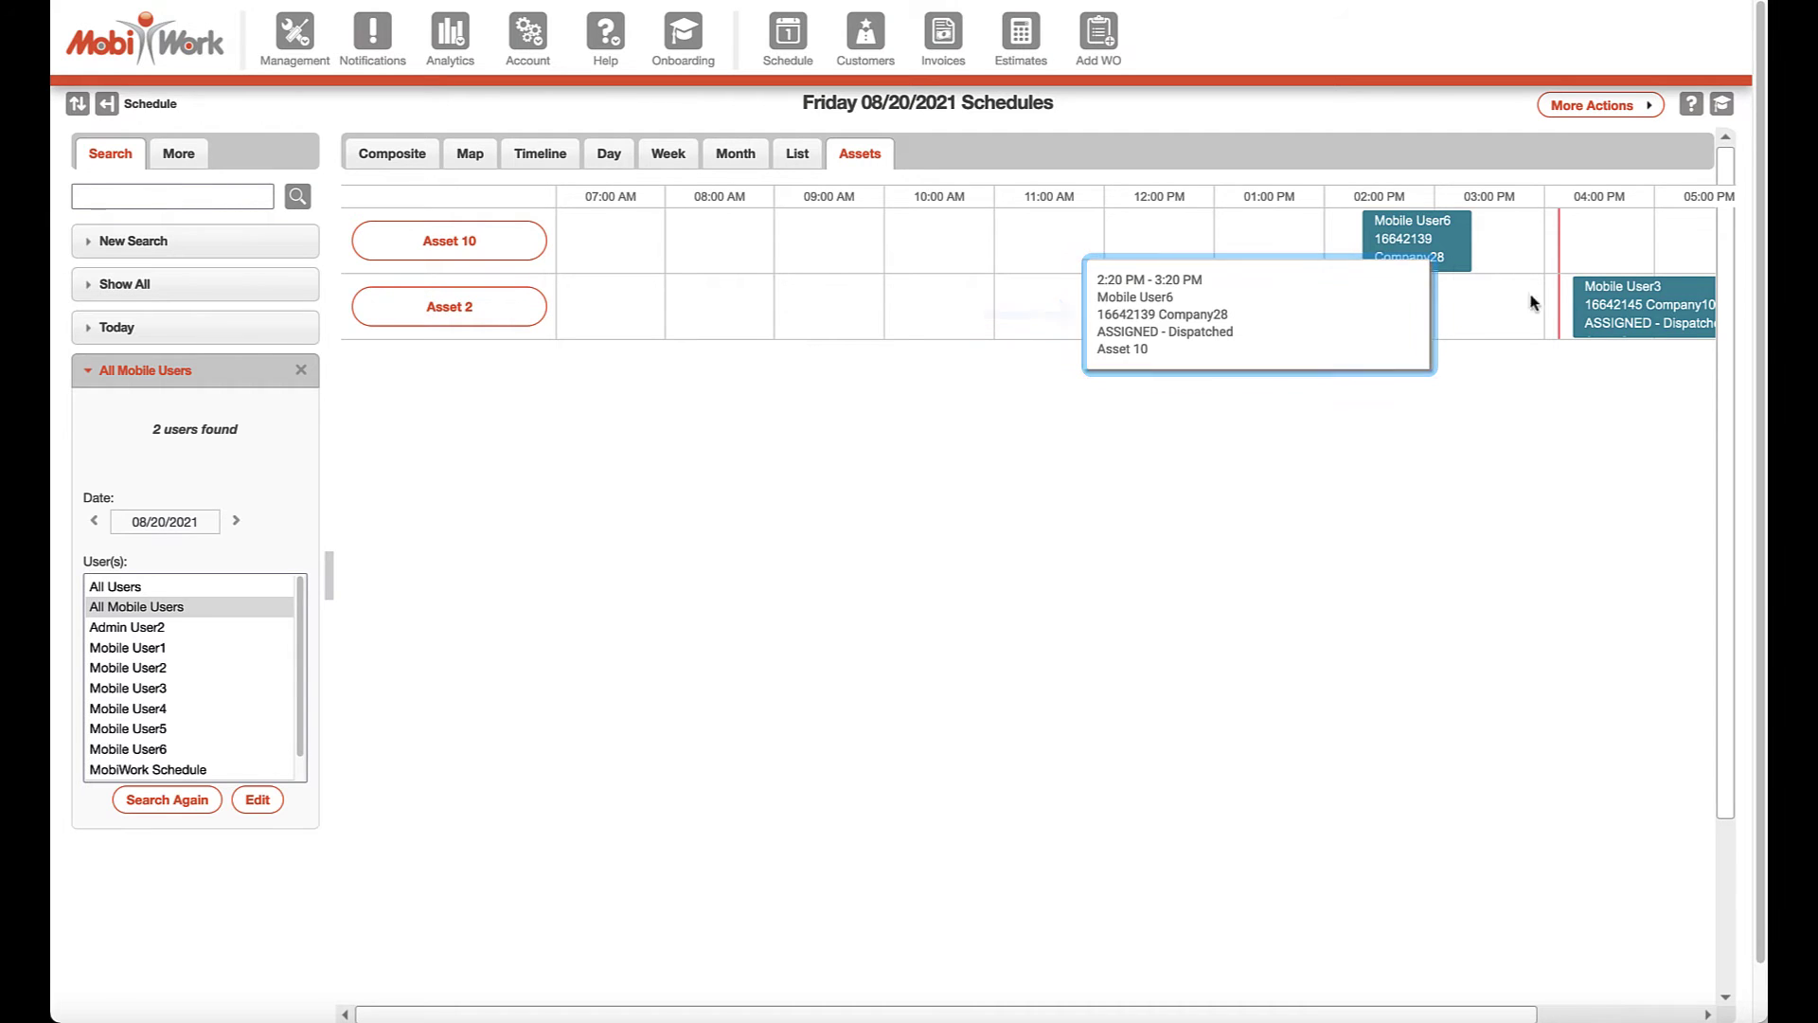
pyautogui.moveTo(1623, 341)
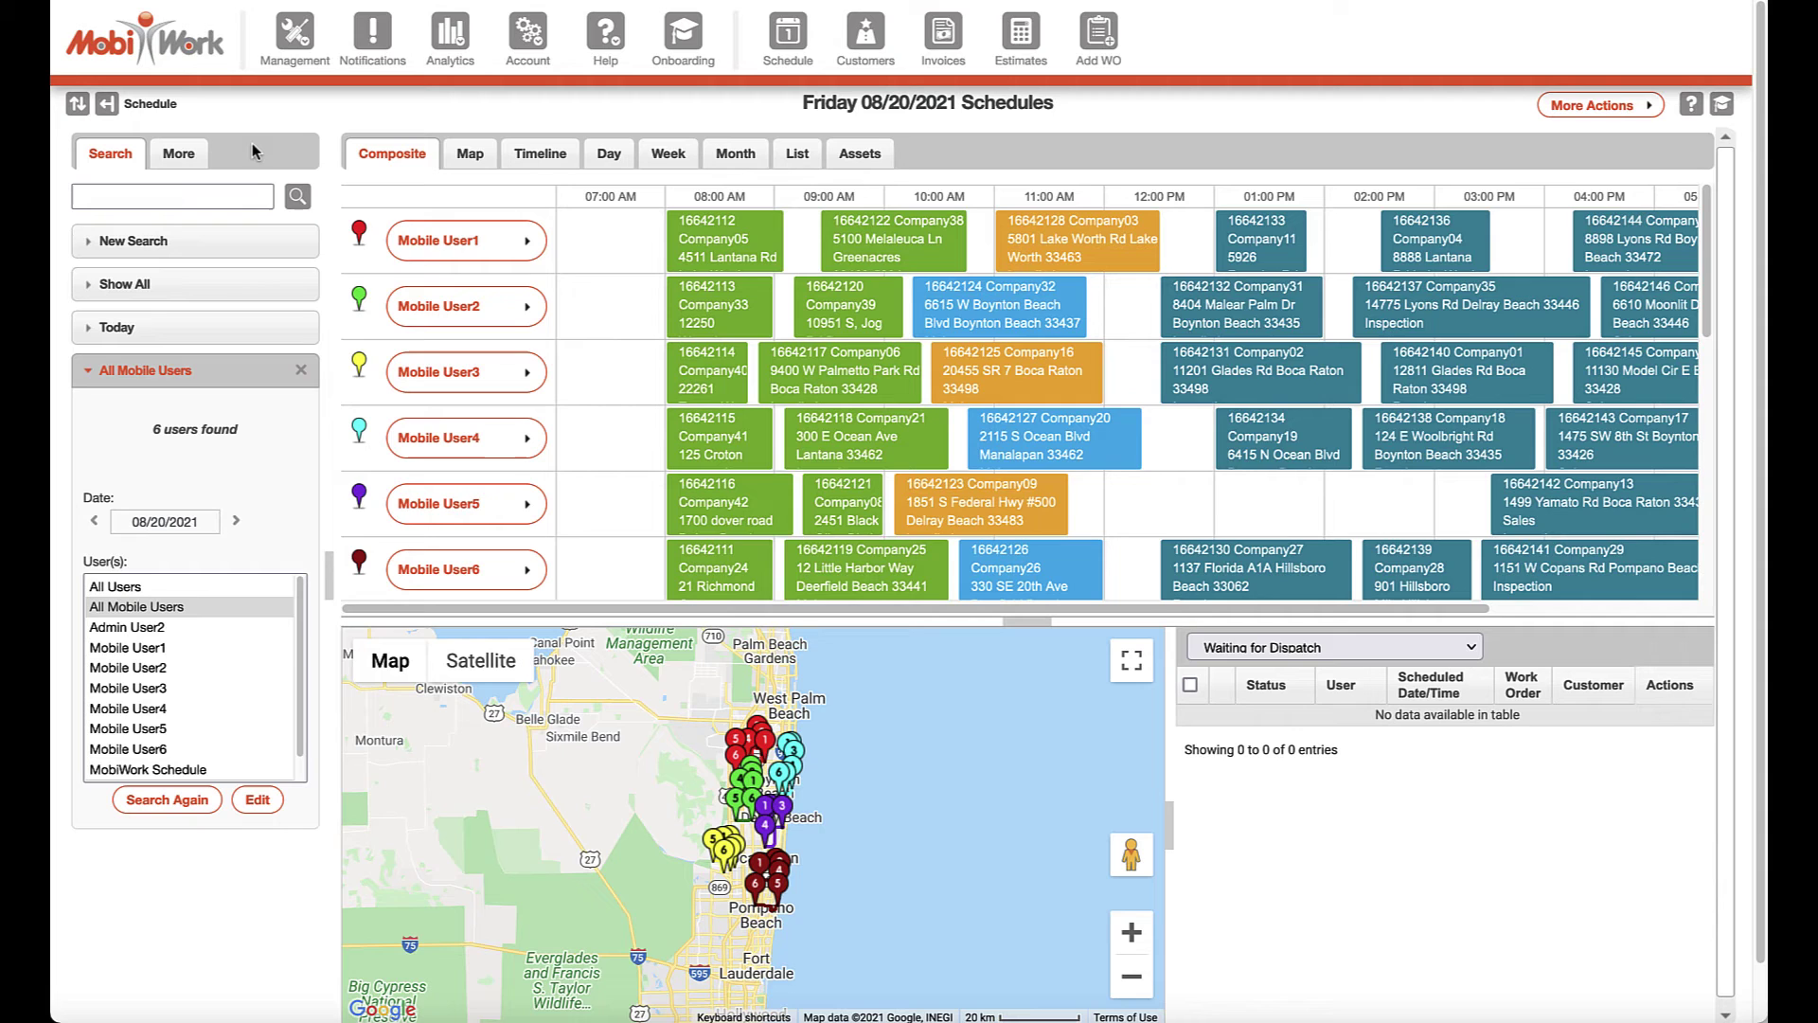
pyautogui.click(257, 243)
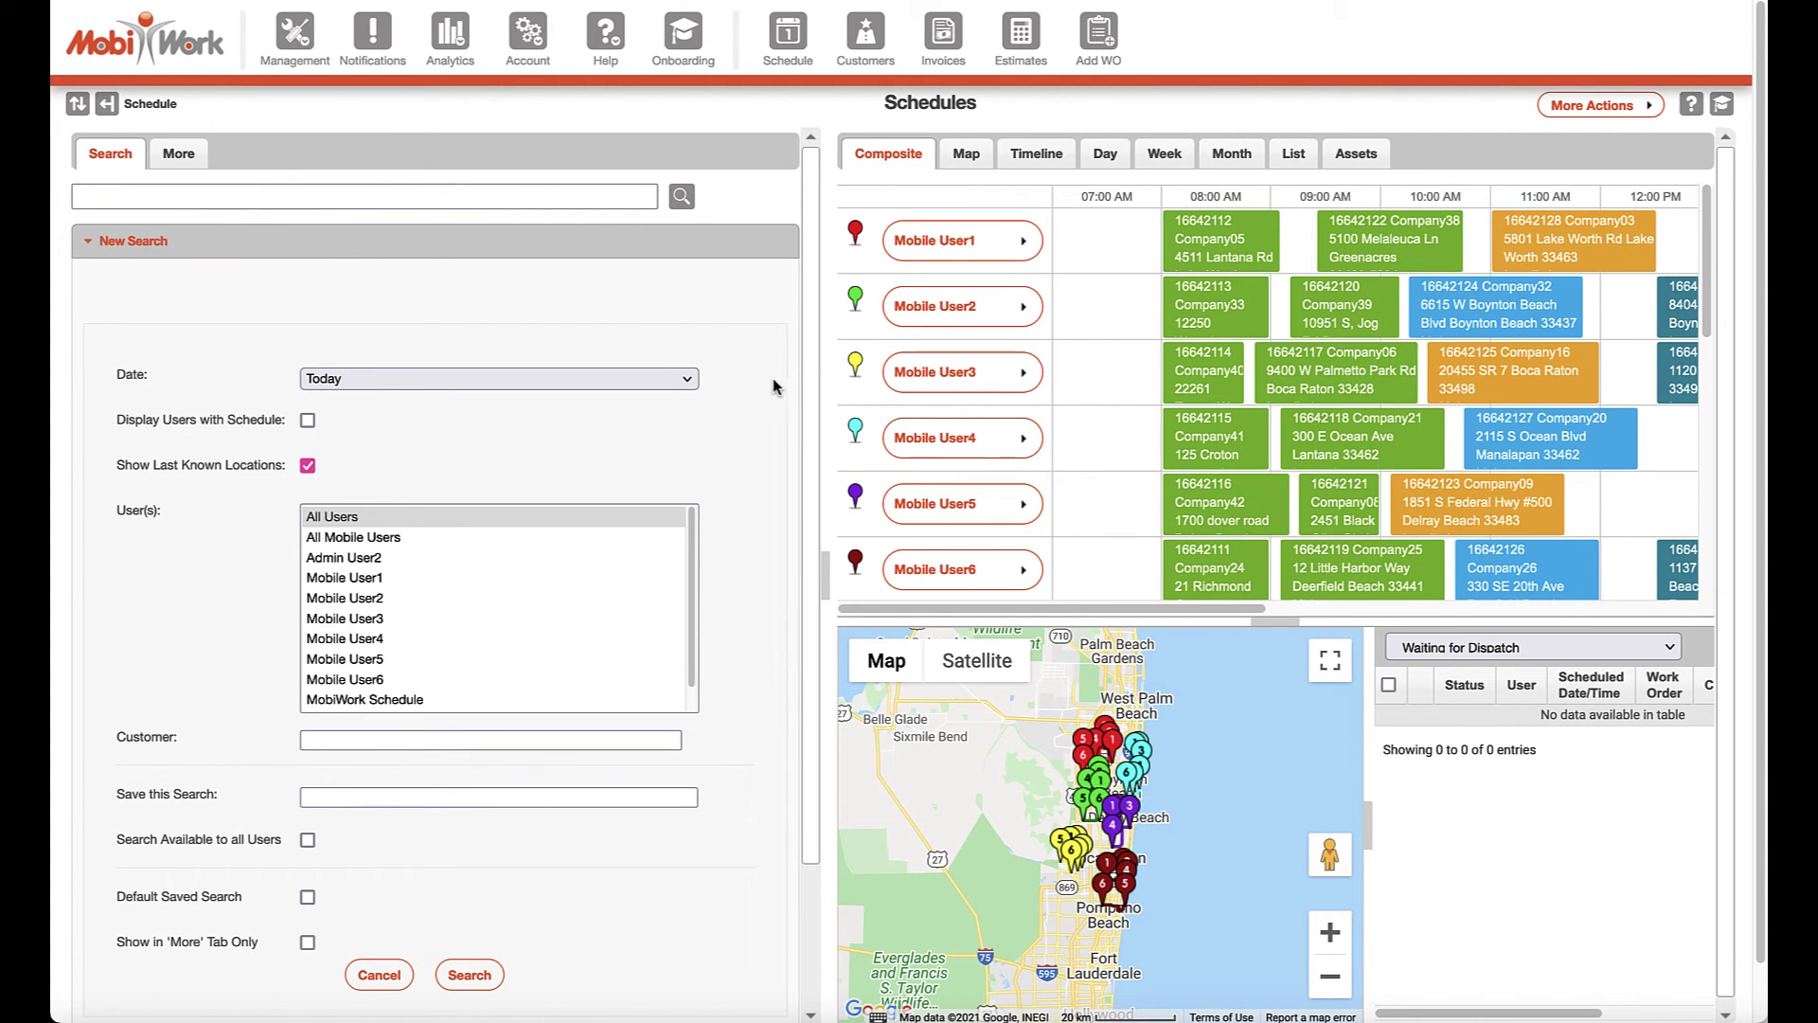
pyautogui.scroll(-2, 806, 461)
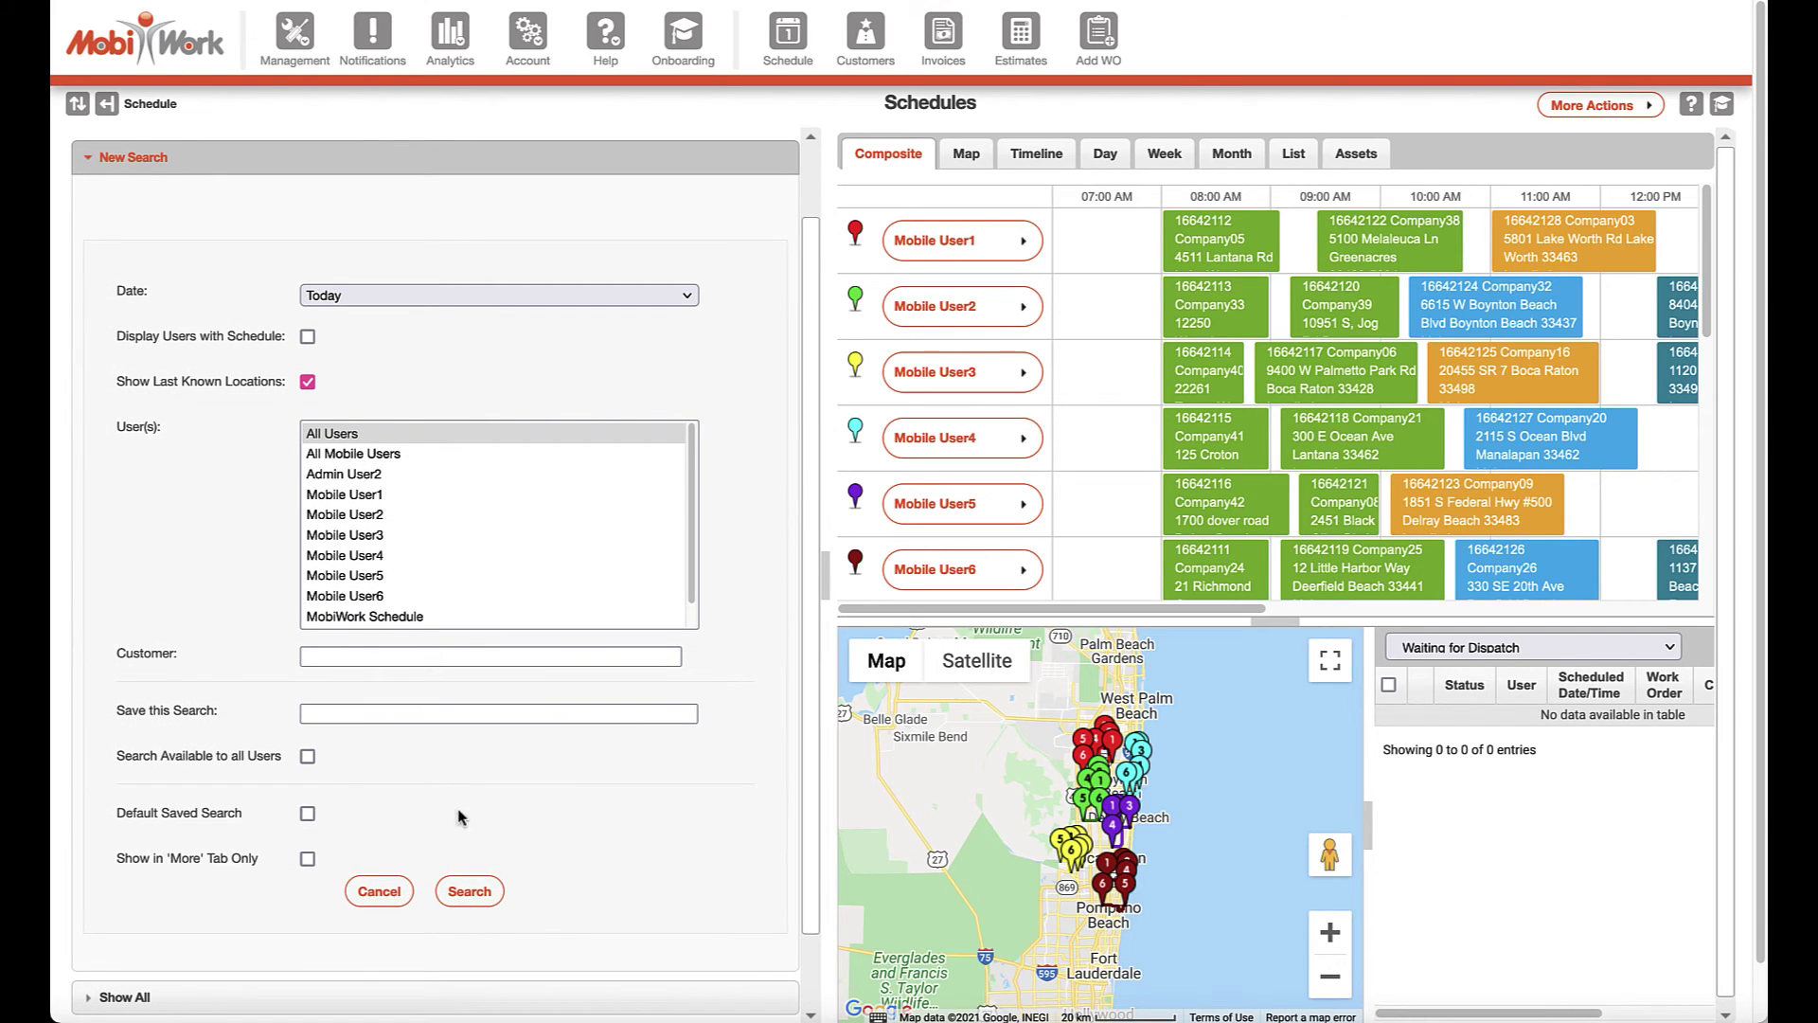
pyautogui.click(379, 890)
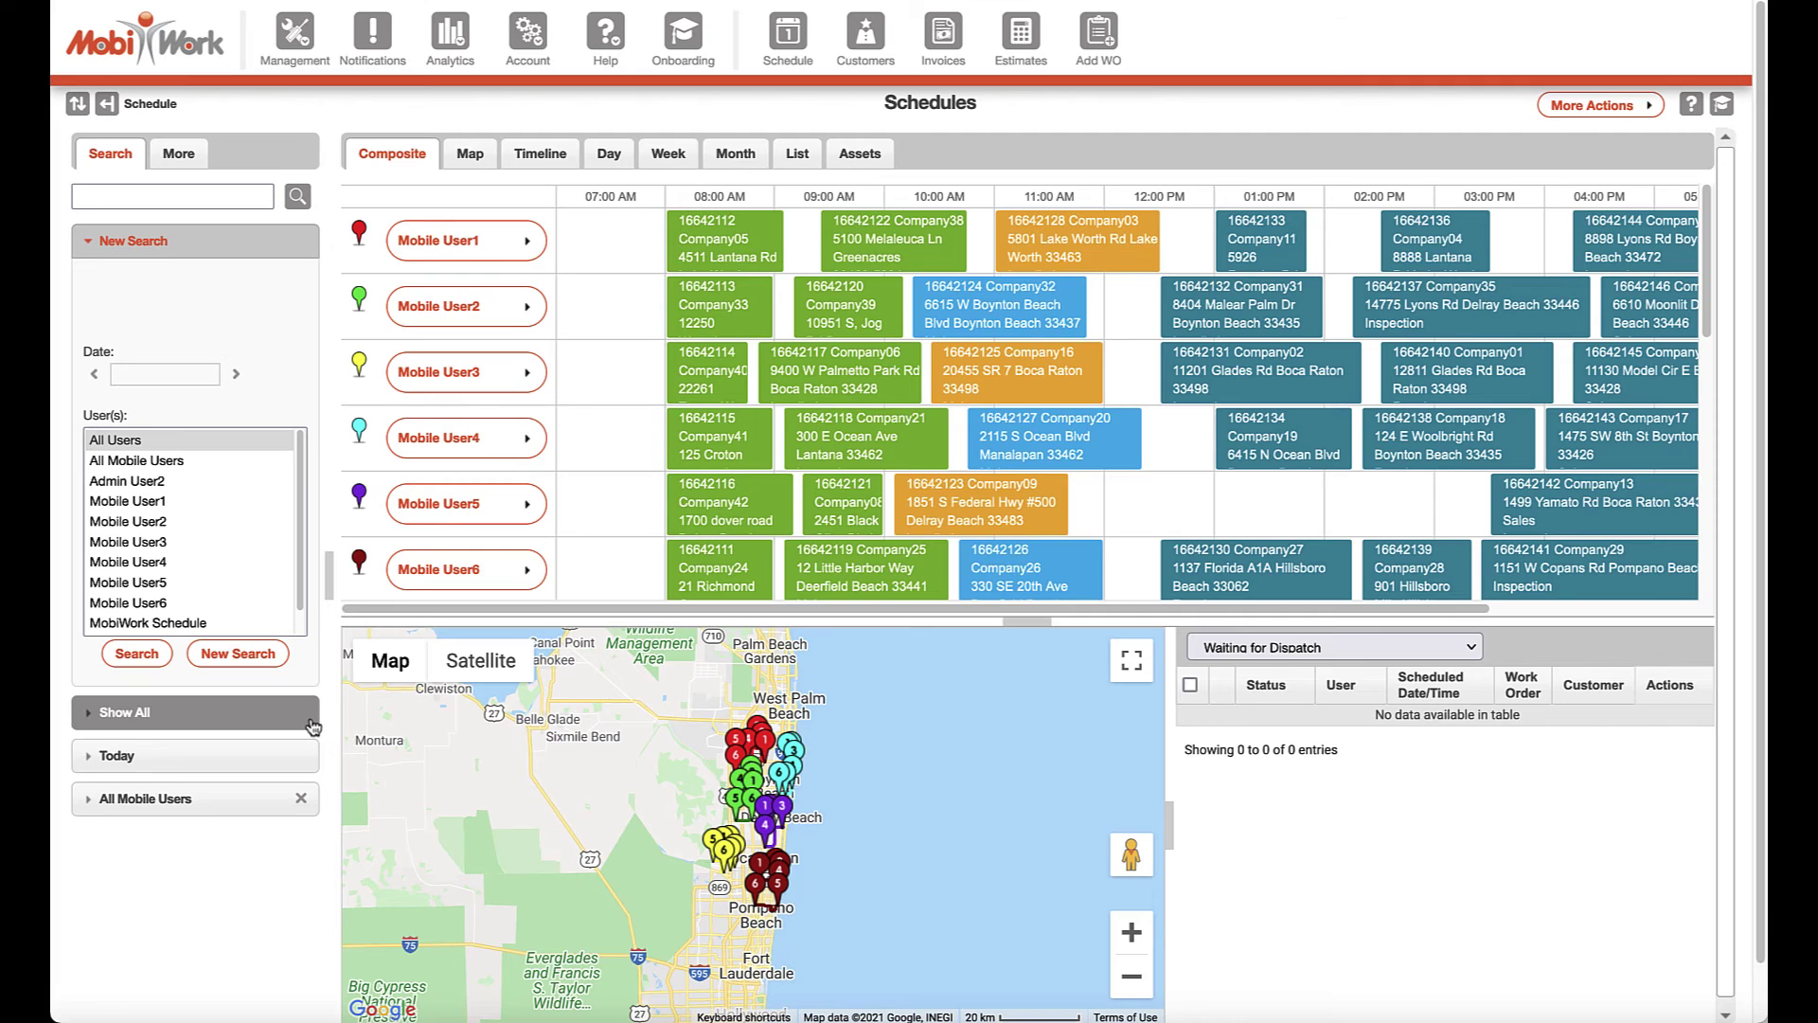
# - Rerun All Mobile Users, enlarge the schedule grid, and start a New Search as the default saved search
pyautogui.click(284, 800)
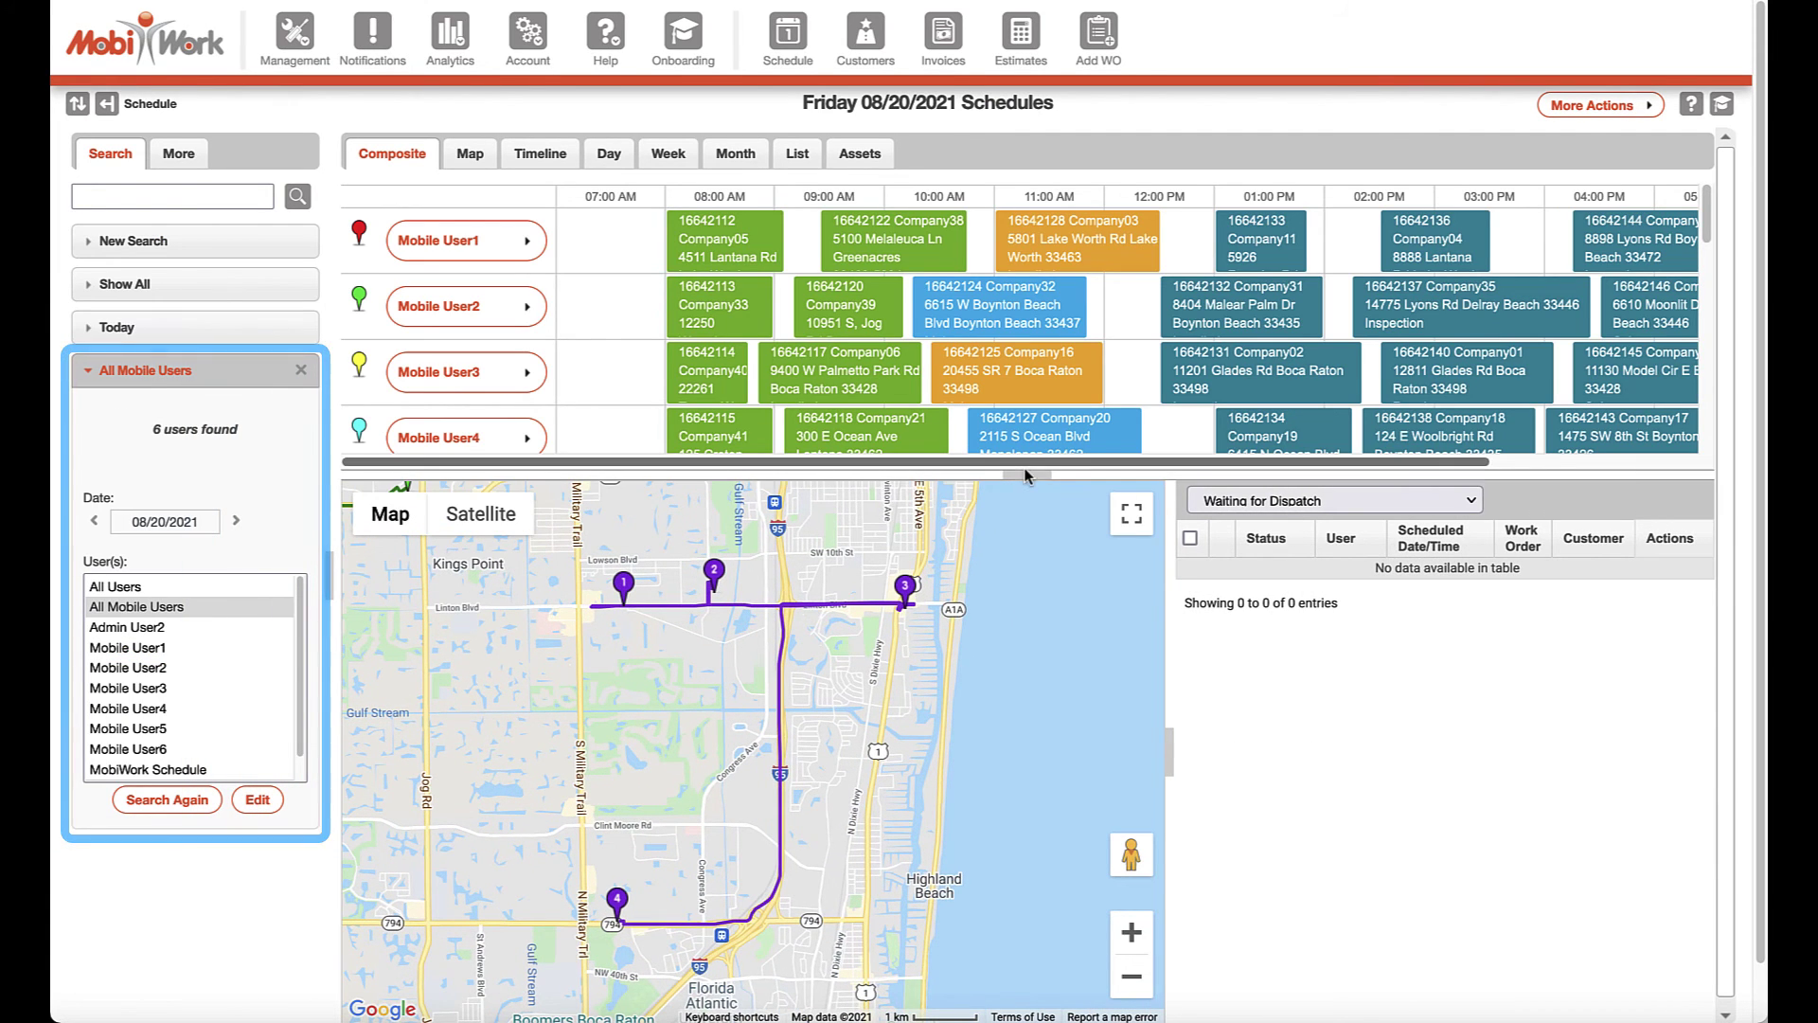
pyautogui.moveTo(1025, 475); pyautogui.dragTo(1053, 630)
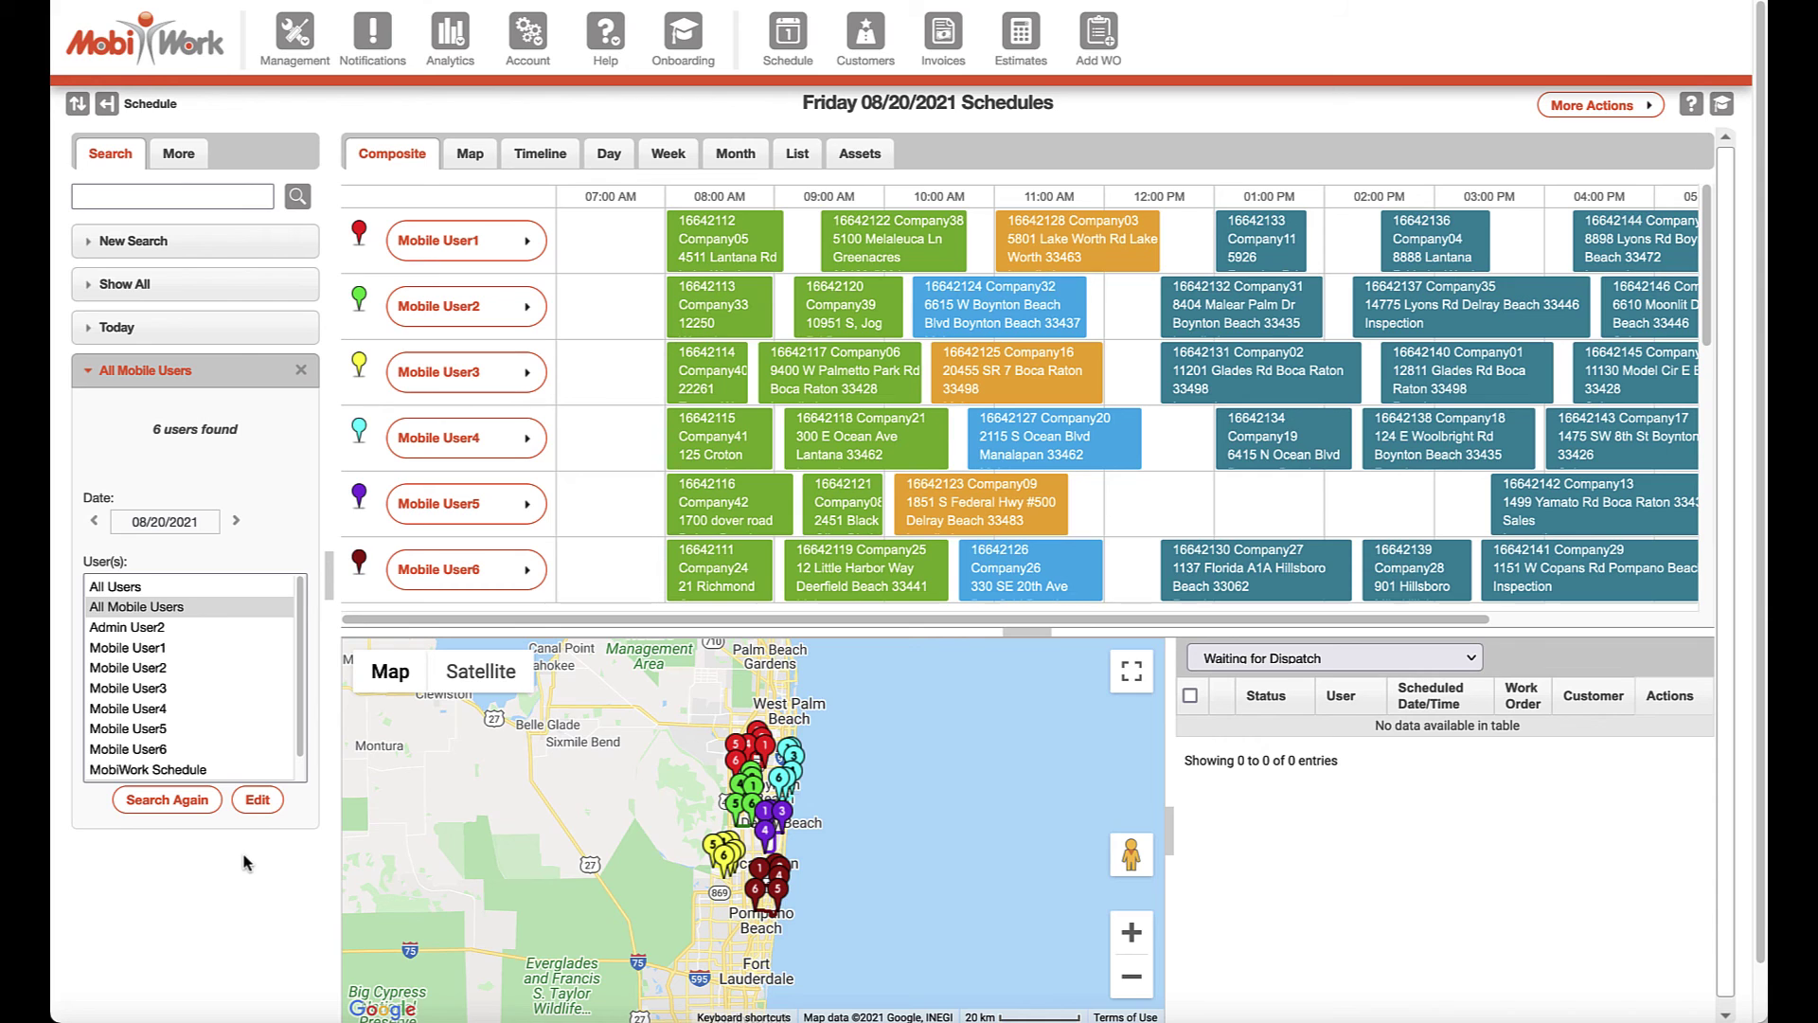
pyautogui.click(274, 248)
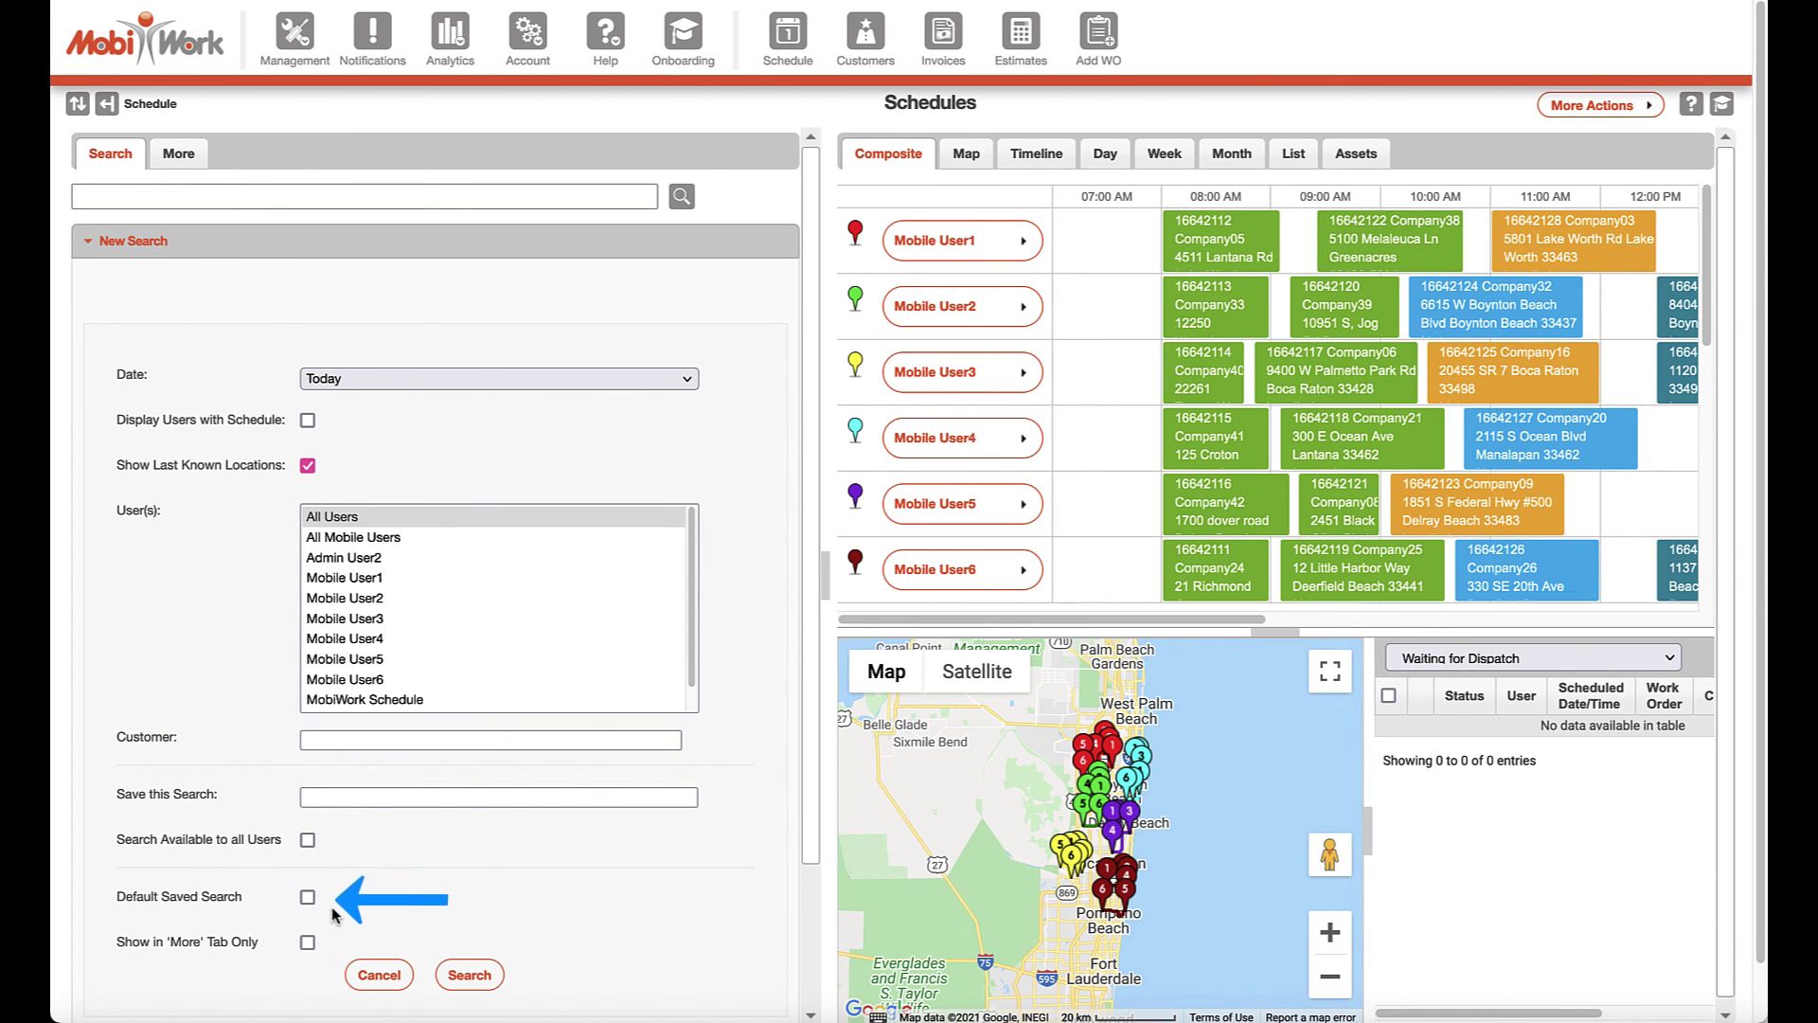
pyautogui.click(310, 903)
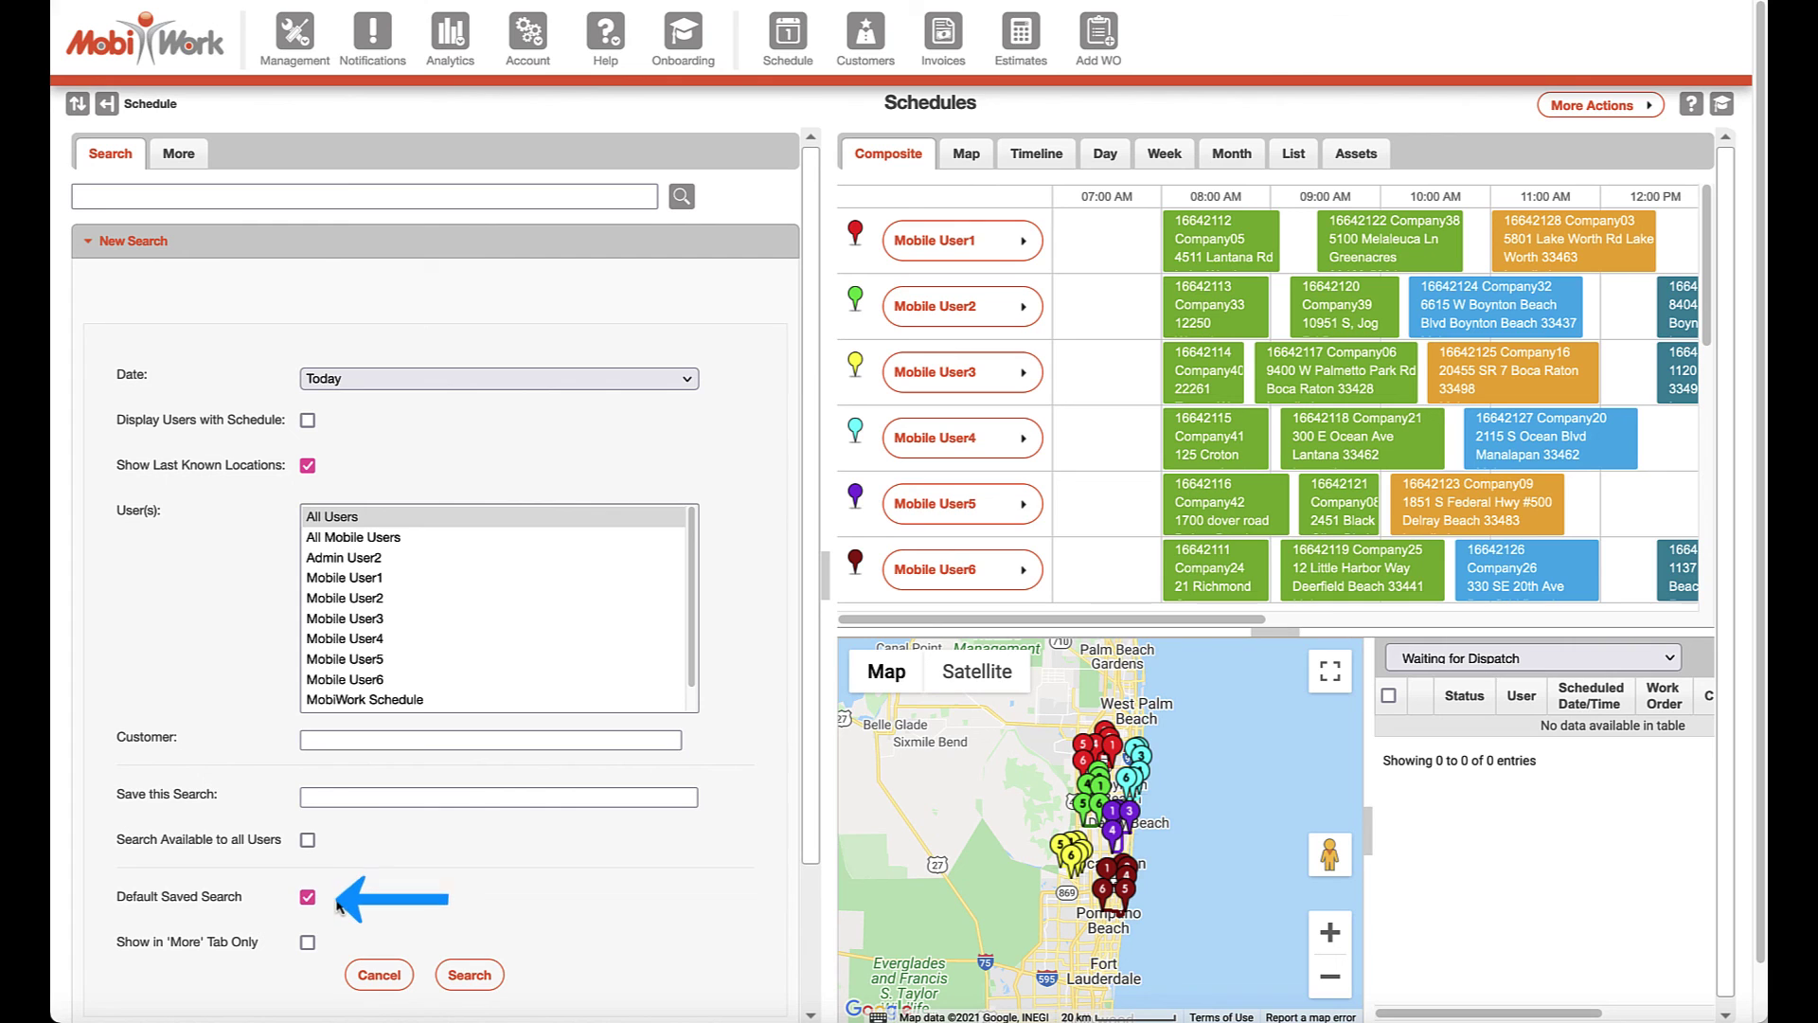